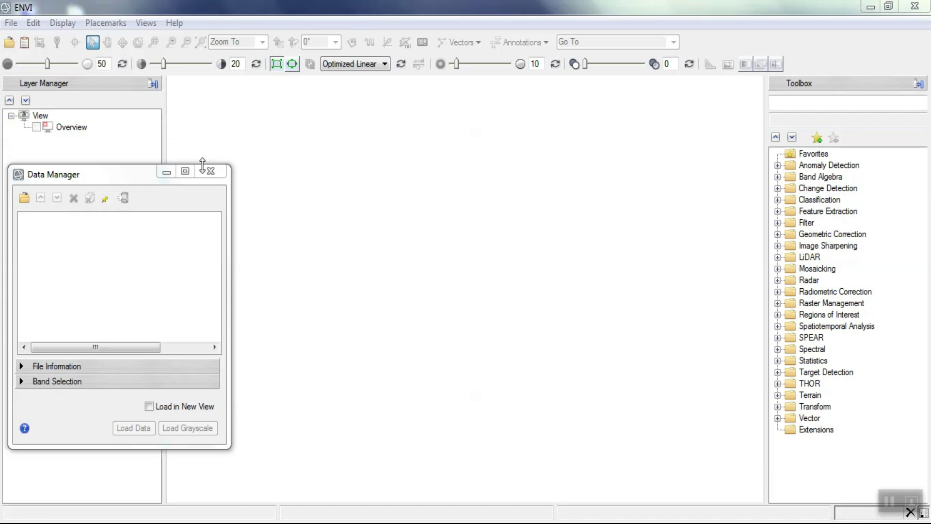
Step: Open the Landsat 8 metadata file LC08_L1TP_167033_20200620_20200625_01_T1_MTL and review its loaded bands in the Data Manager
{"action": "left_click_drag", "start_coordinate": [140, 176], "coordinate": [120, 165]}
{"action": "left_click", "coordinate": [24, 187]}
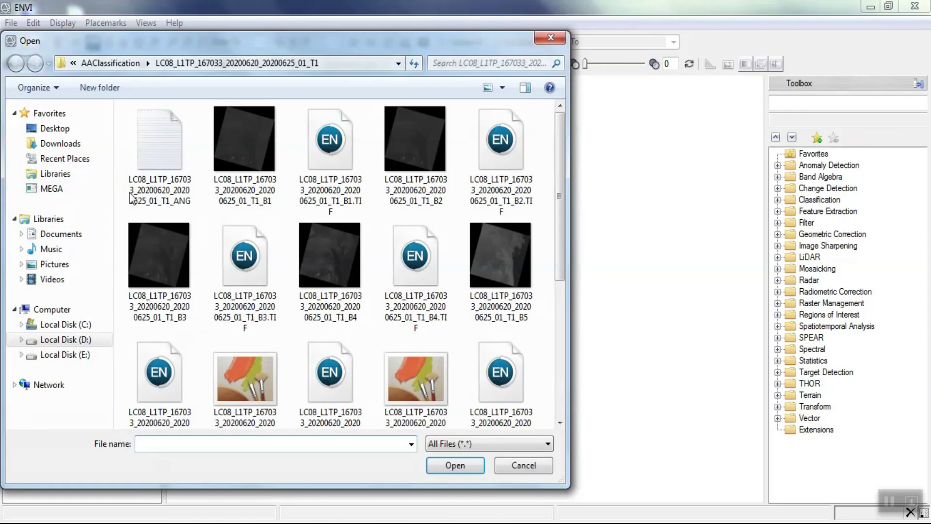
{"action": "left_click", "coordinate": [160, 255]}
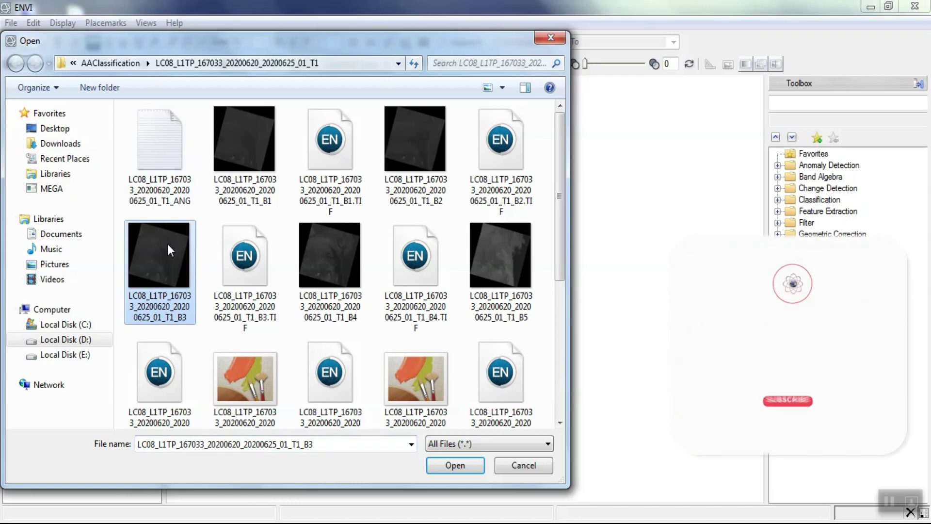
{"action": "scroll", "coordinate": [167, 244], "scroll_direction": "down", "scroll_amount": 4}
{"action": "left_click", "coordinate": [167, 357]}
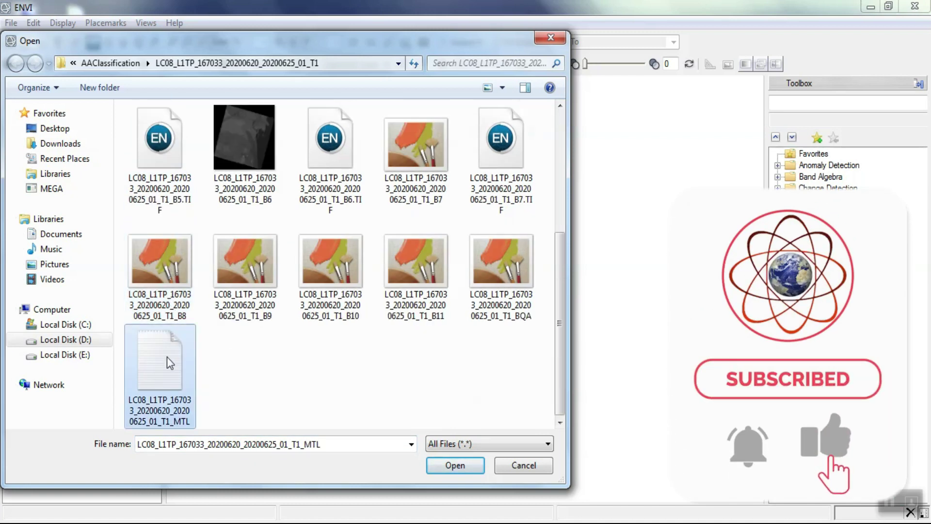
{"action": "left_click", "coordinate": [459, 465]}
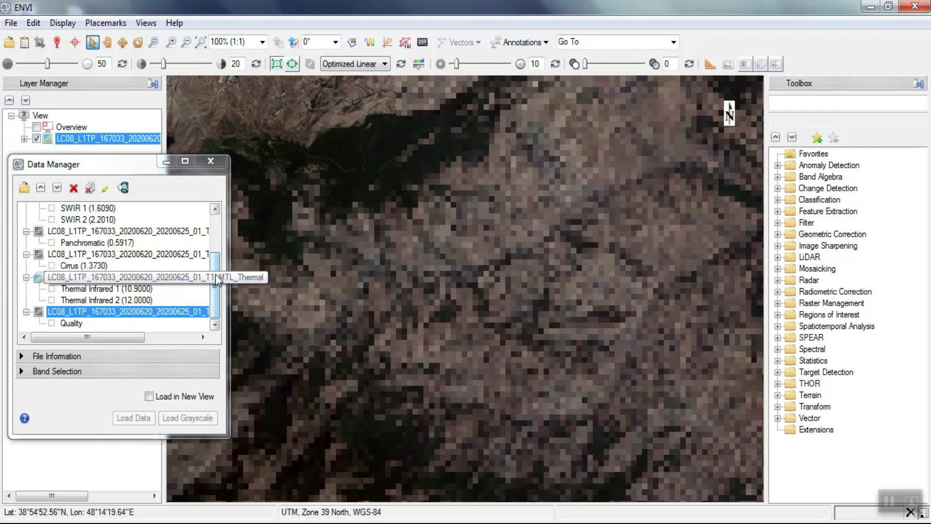
{"action": "left_click_drag", "start_coordinate": [215, 311], "coordinate": [222, 272]}
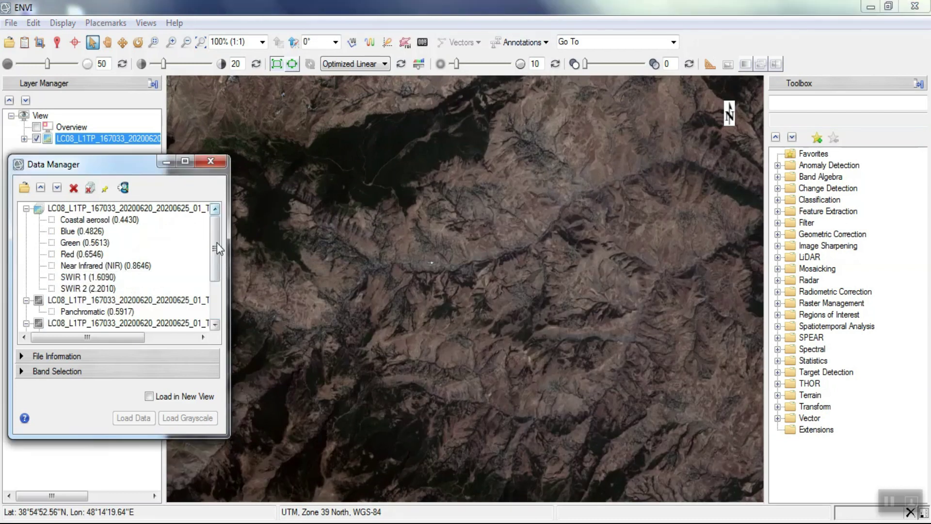
{"action": "left_click_drag", "start_coordinate": [214, 236], "coordinate": [215, 280]}
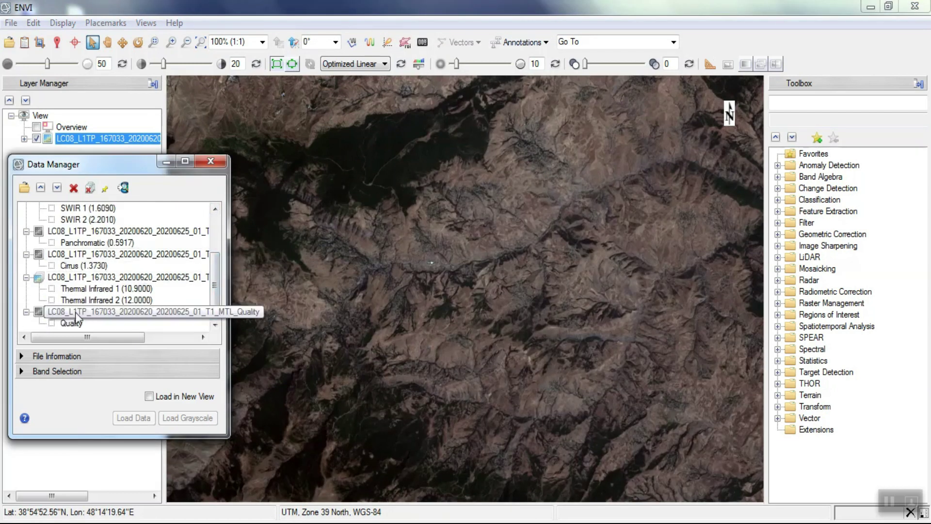
Step: Display the full scene extent, and frame the farmland and coastal bay in the scene's northeast at about 69% zoom
{"action": "left_click", "coordinate": [286, 63]}
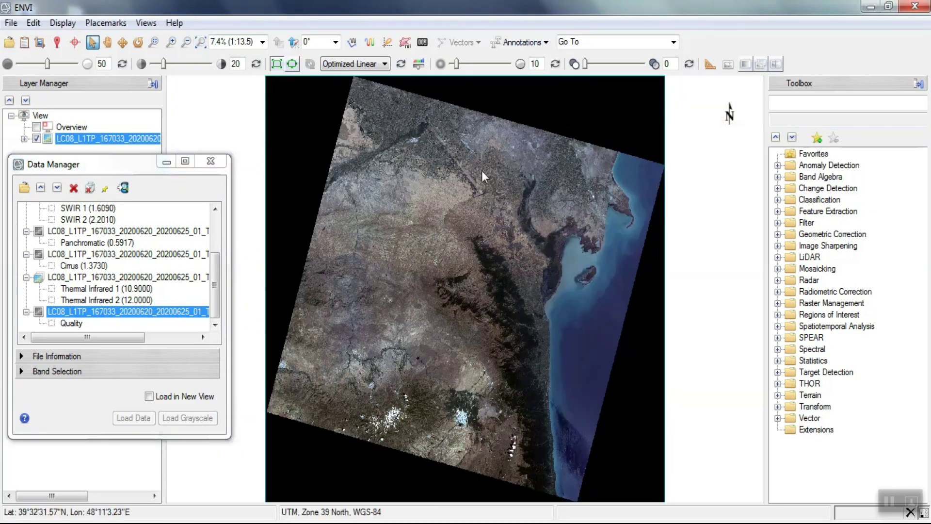
{"action": "scroll", "coordinate": [619, 160], "scroll_direction": "up", "scroll_amount": 3}
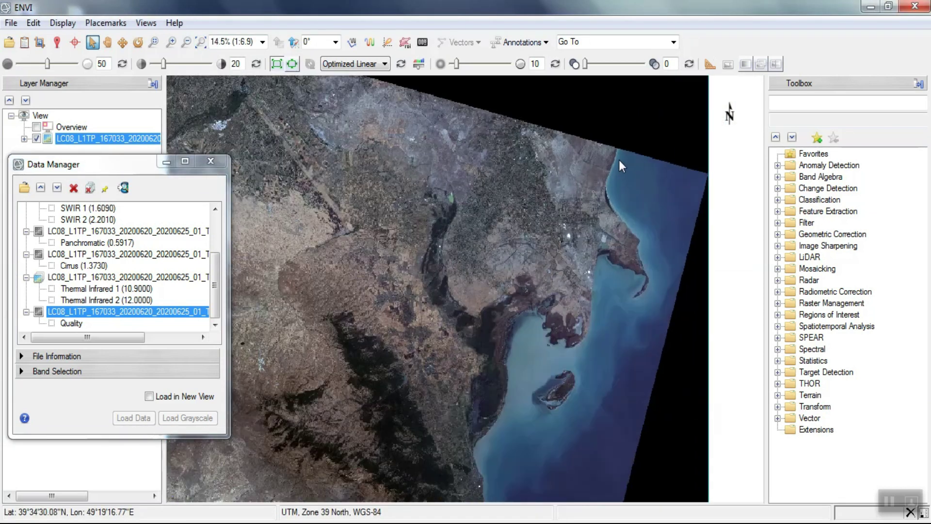
{"action": "scroll", "coordinate": [574, 245], "scroll_direction": "up", "scroll_amount": 2}
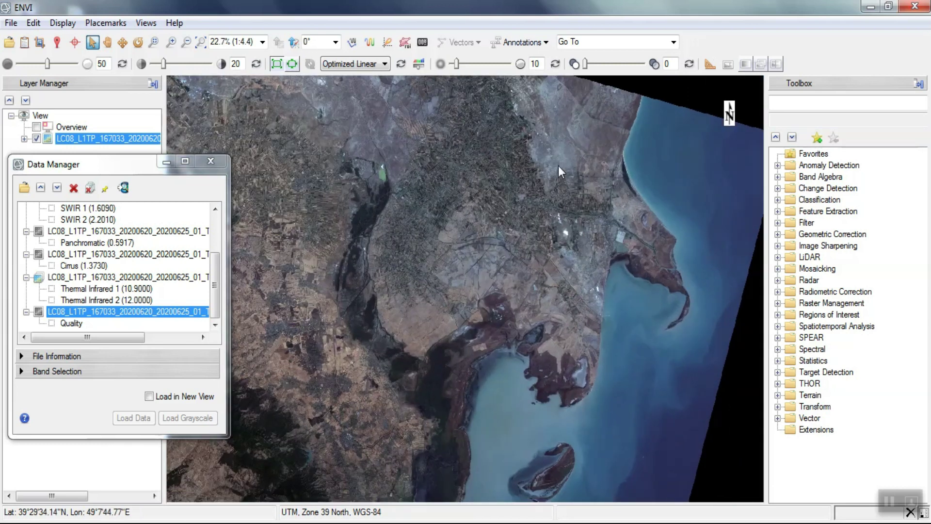
{"action": "scroll", "coordinate": [559, 169], "scroll_direction": "up", "scroll_amount": 2}
{"action": "left_click", "coordinate": [108, 42]}
{"action": "left_click_drag", "start_coordinate": [503, 342], "coordinate": [482, 267]}
{"action": "left_click_drag", "start_coordinate": [627, 291], "coordinate": [572, 304]}
{"action": "scroll", "coordinate": [557, 242], "scroll_direction": "up", "scroll_amount": 2}
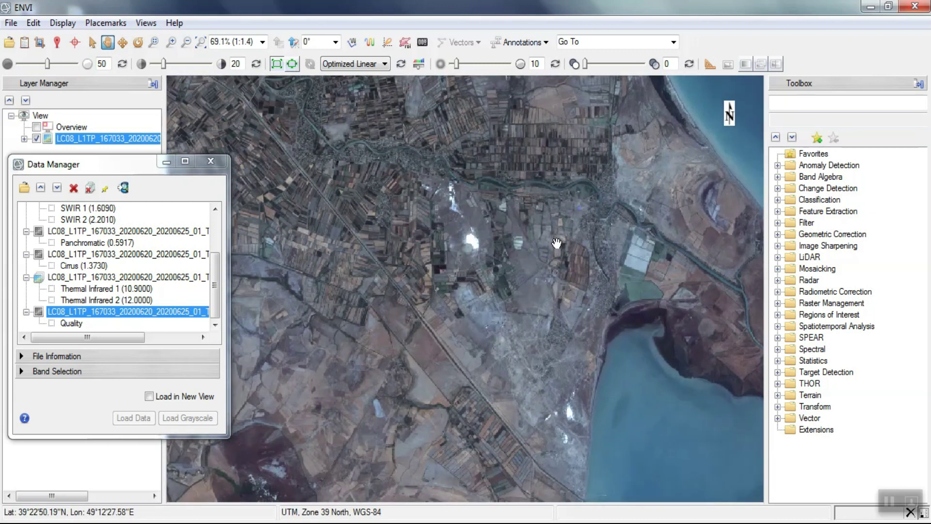
{"action": "left_click_drag", "start_coordinate": [568, 268], "coordinate": [629, 270]}
Step: Start Radiometric Calibration on the seven-band multispectral image, with the spatial subset limited to the current view extent
{"action": "left_click", "coordinate": [795, 103]}
{"action": "type", "text": "r"}
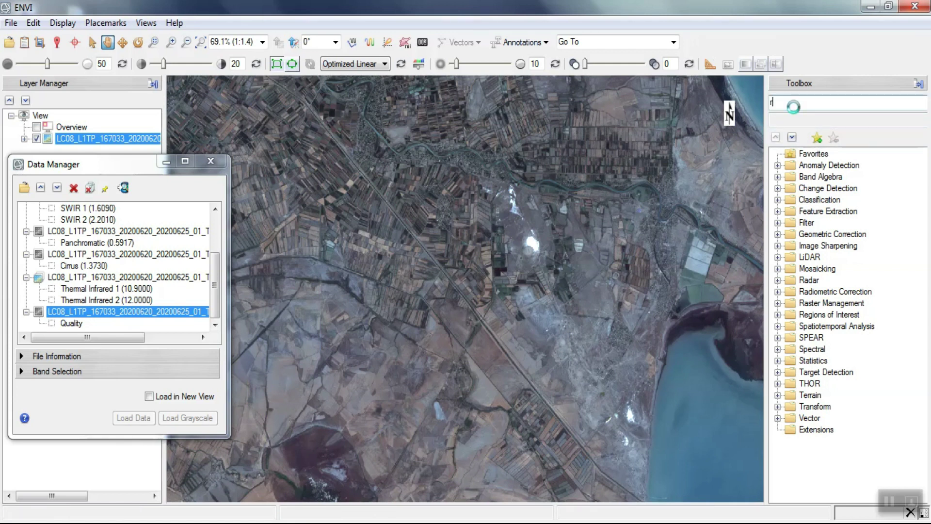
{"action": "type", "text": "adiom"}
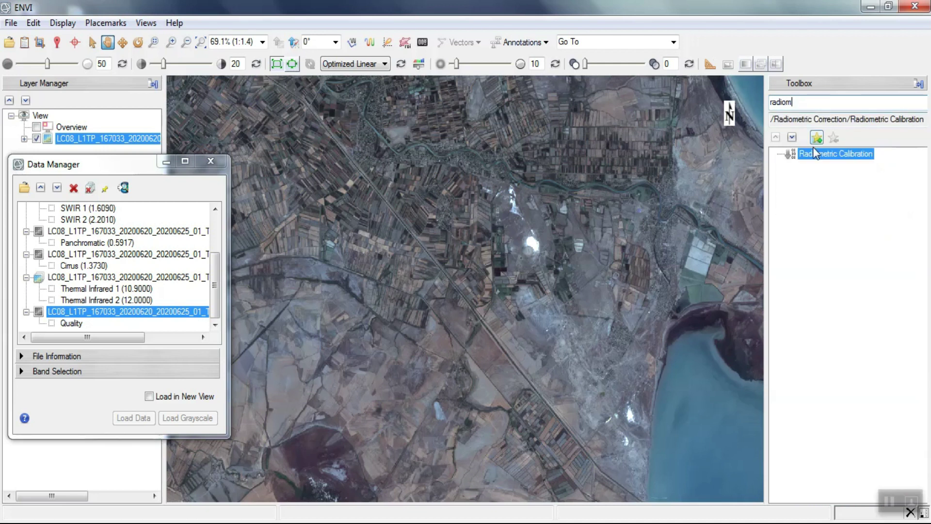
{"action": "double_click", "coordinate": [815, 153]}
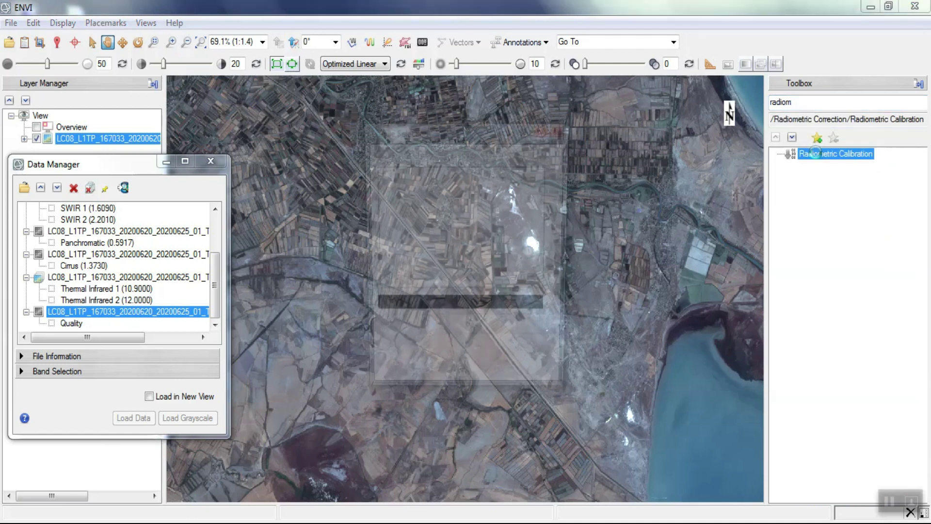
{"action": "left_click", "coordinate": [563, 269]}
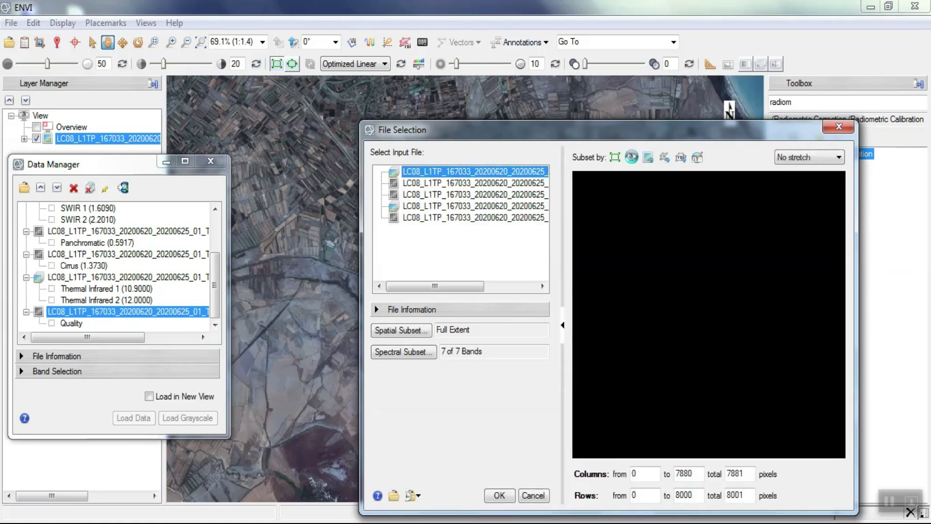
{"action": "left_click", "coordinate": [631, 157]}
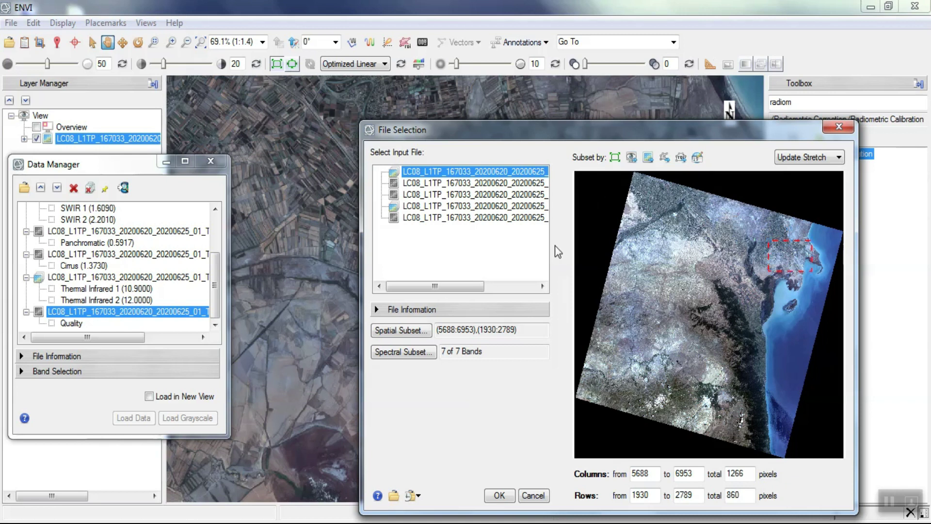
{"action": "left_click", "coordinate": [498, 495]}
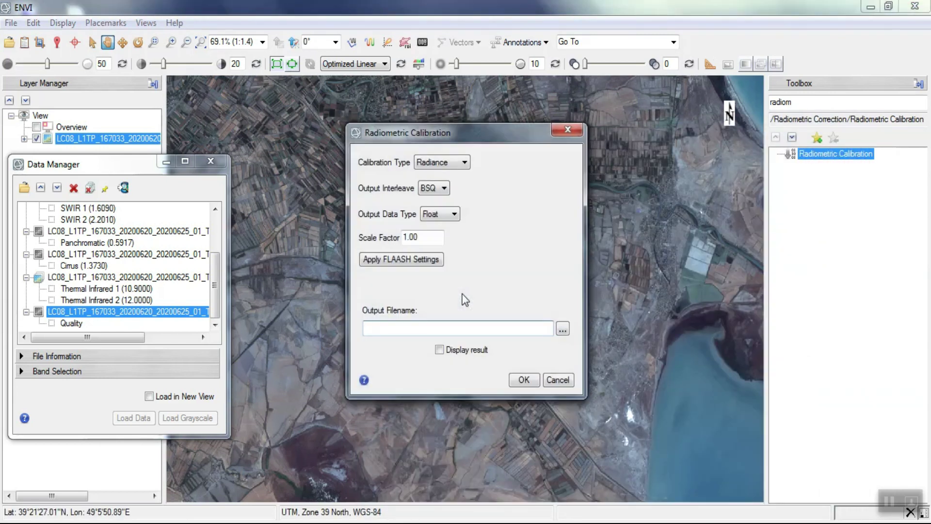
Step: Save the calibration output as Radiometric in the D:\AAClassification folder and run the Radiance calibration
{"action": "left_click", "coordinate": [562, 331]}
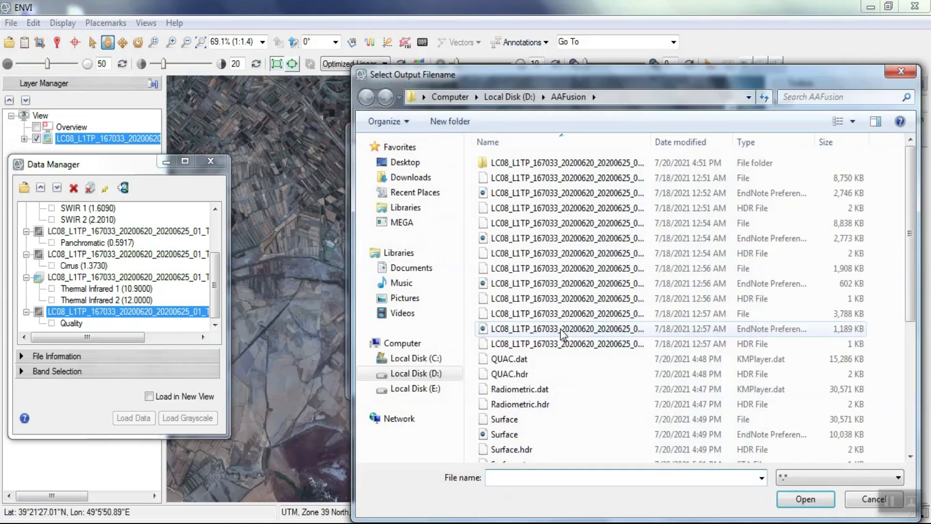
{"action": "left_click", "coordinate": [425, 373]}
{"action": "double_click", "coordinate": [531, 164]}
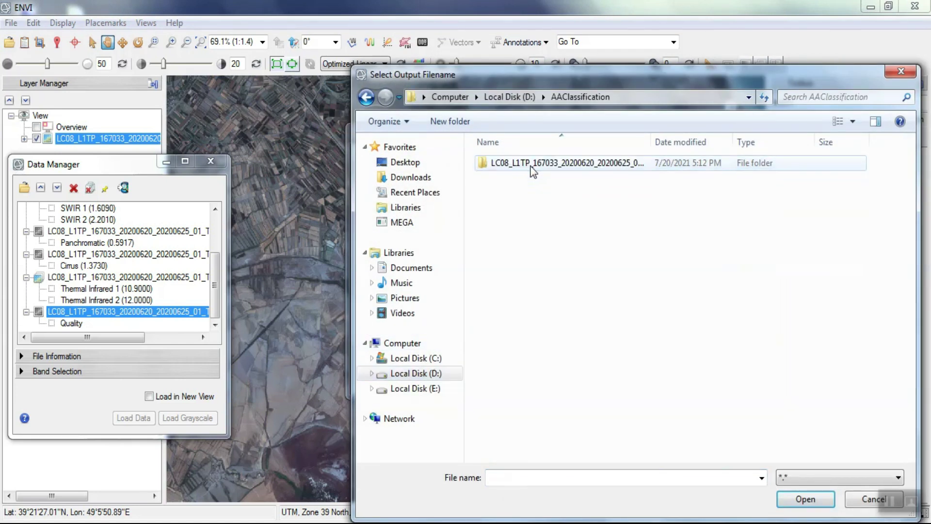
{"action": "left_click", "coordinate": [523, 476]}
{"action": "type", "text": "Radiometric"}
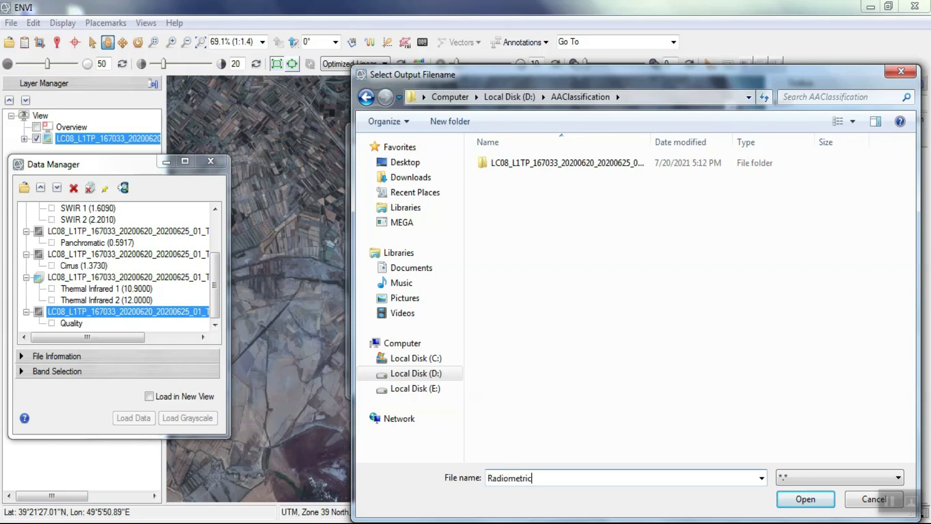
{"action": "key", "text": "Return"}
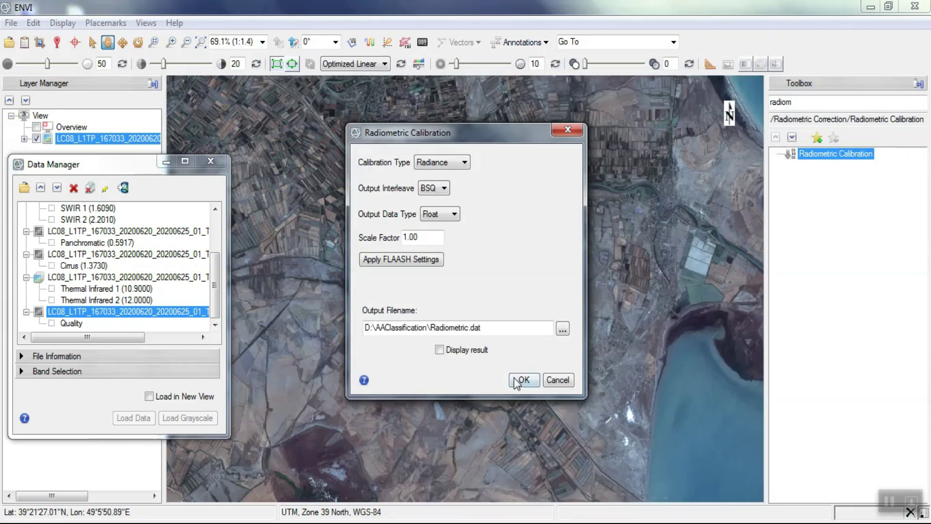
{"action": "left_click", "coordinate": [515, 378]}
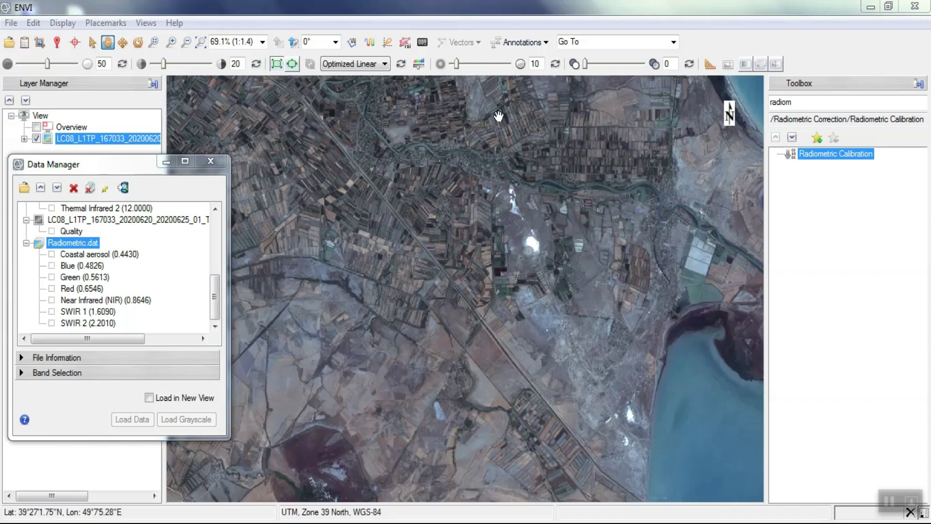
Step: Examine the farmland, coastline, bay and river settlements in the displayed Landsat image at several magnifications
{"action": "scroll", "coordinate": [579, 162], "scroll_direction": "up", "scroll_amount": 2}
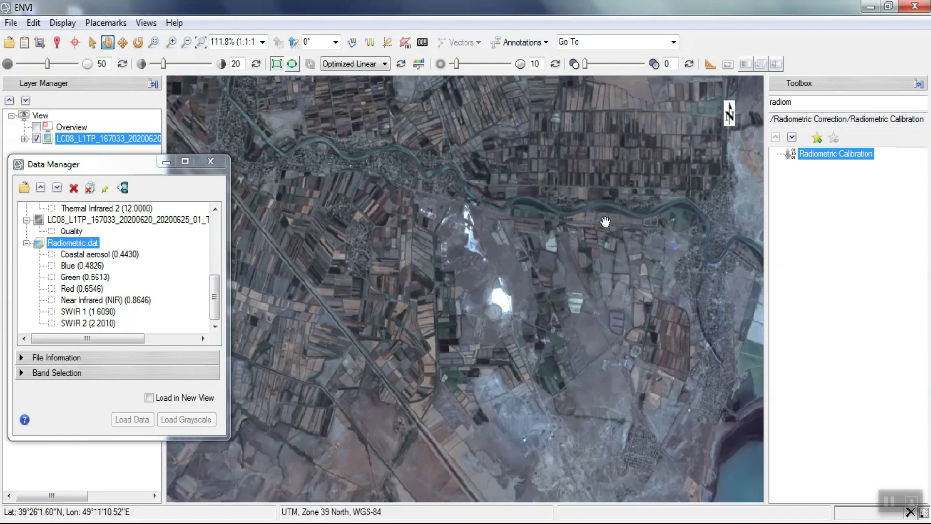
{"action": "left_click_drag", "start_coordinate": [614, 319], "coordinate": [502, 398]}
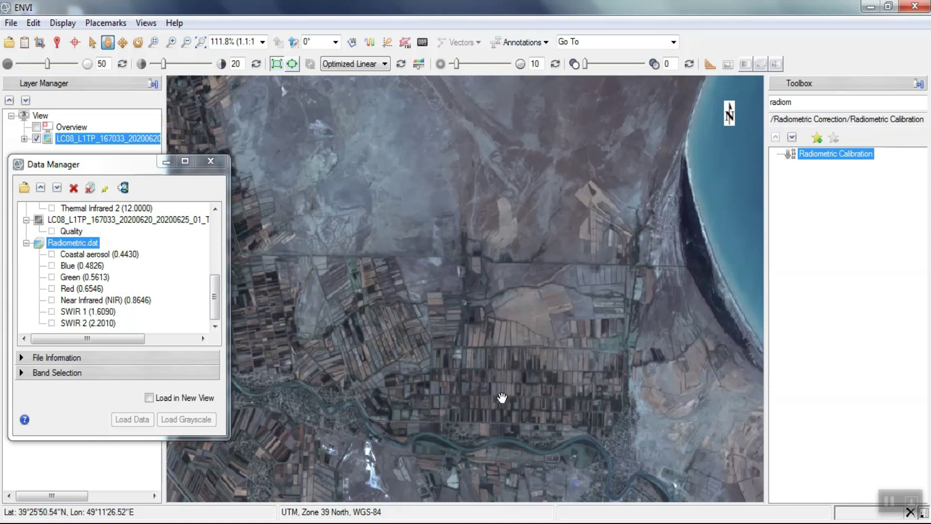
{"action": "left_click_drag", "start_coordinate": [502, 398], "coordinate": [508, 198]}
{"action": "scroll", "coordinate": [508, 199], "scroll_direction": "down", "scroll_amount": 5}
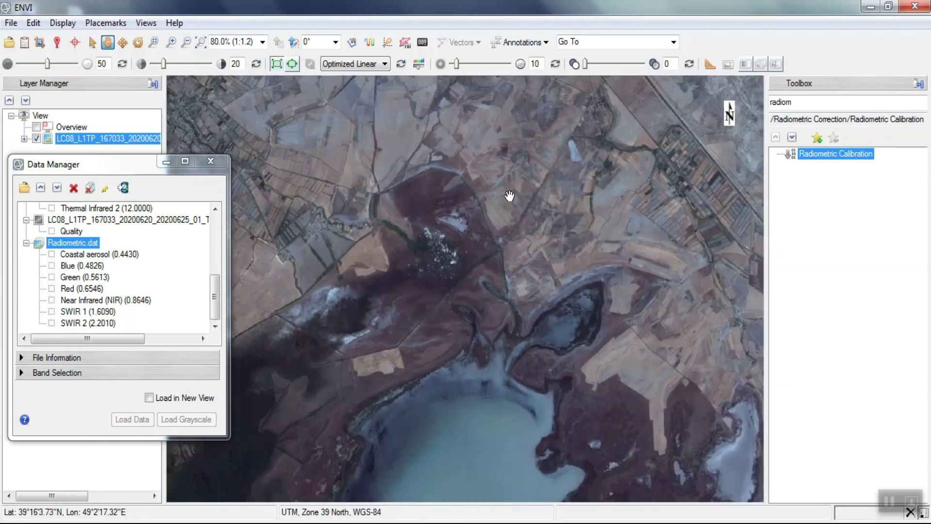
{"action": "scroll", "coordinate": [510, 196], "scroll_direction": "down", "scroll_amount": 3}
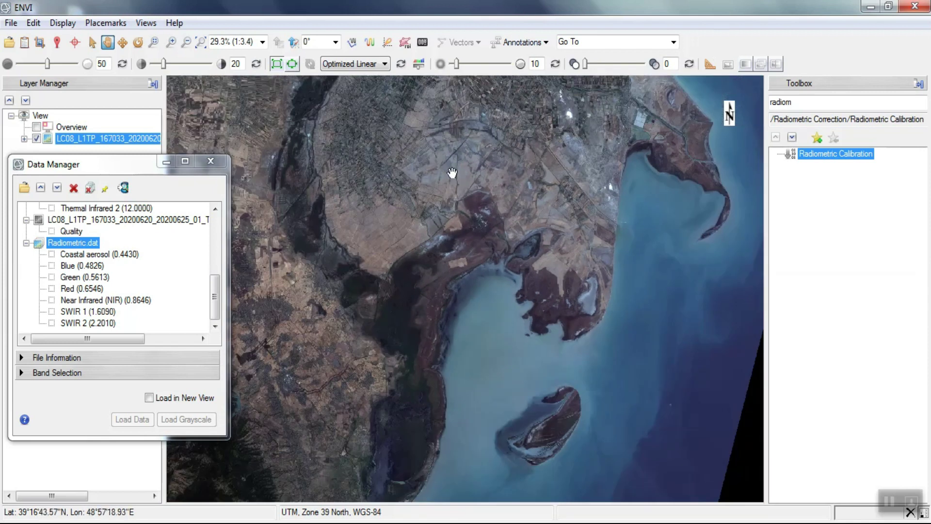
{"action": "left_click_drag", "start_coordinate": [451, 168], "coordinate": [464, 263]}
{"action": "scroll", "coordinate": [482, 310], "scroll_direction": "up", "scroll_amount": 2}
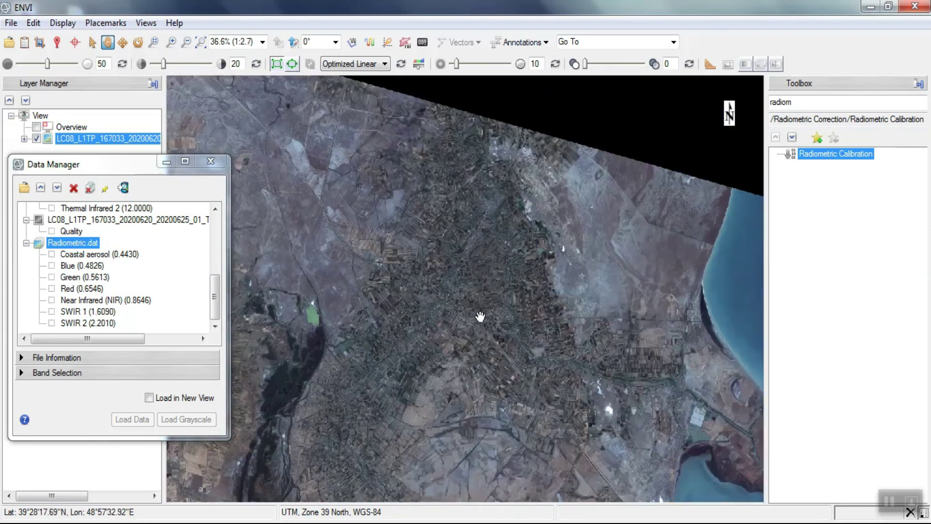
{"action": "scroll", "coordinate": [439, 376], "scroll_direction": "up", "scroll_amount": 2}
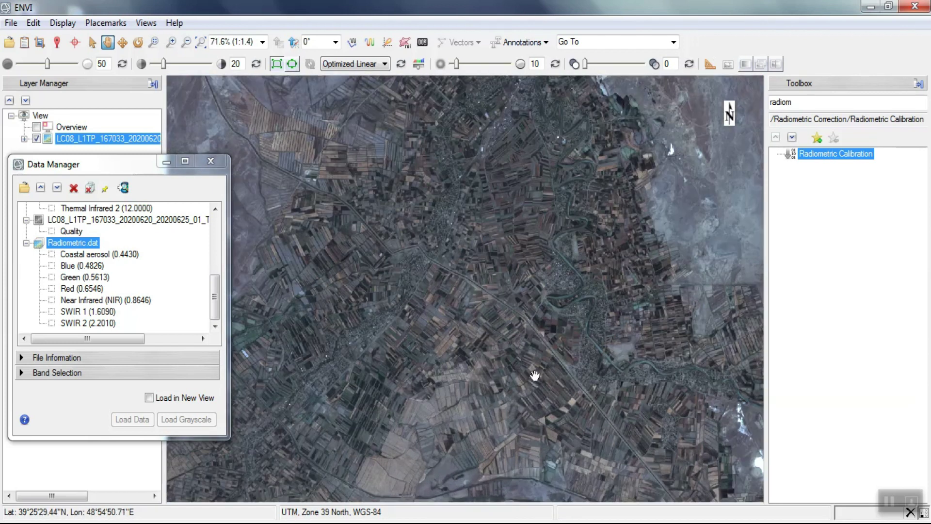
{"action": "scroll", "coordinate": [631, 339], "scroll_direction": "up", "scroll_amount": 3}
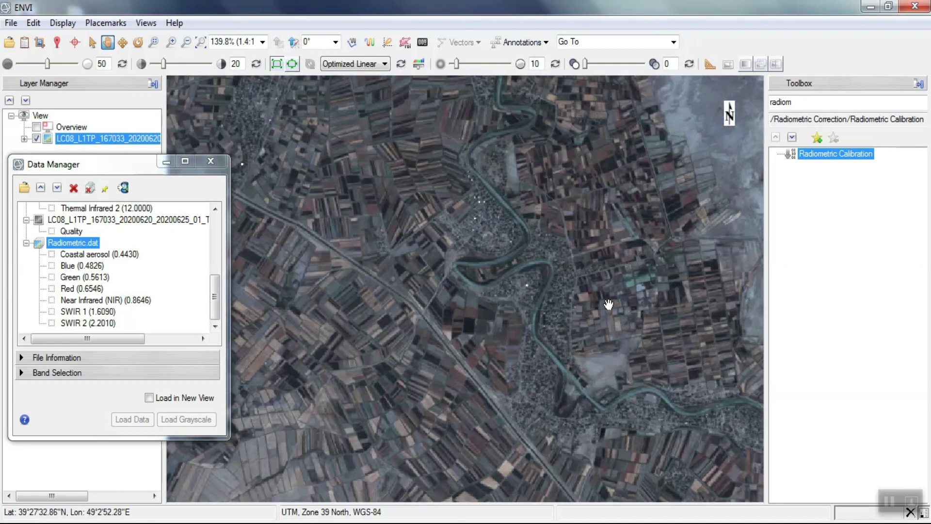
{"action": "left_click_drag", "start_coordinate": [665, 297], "coordinate": [639, 243]}
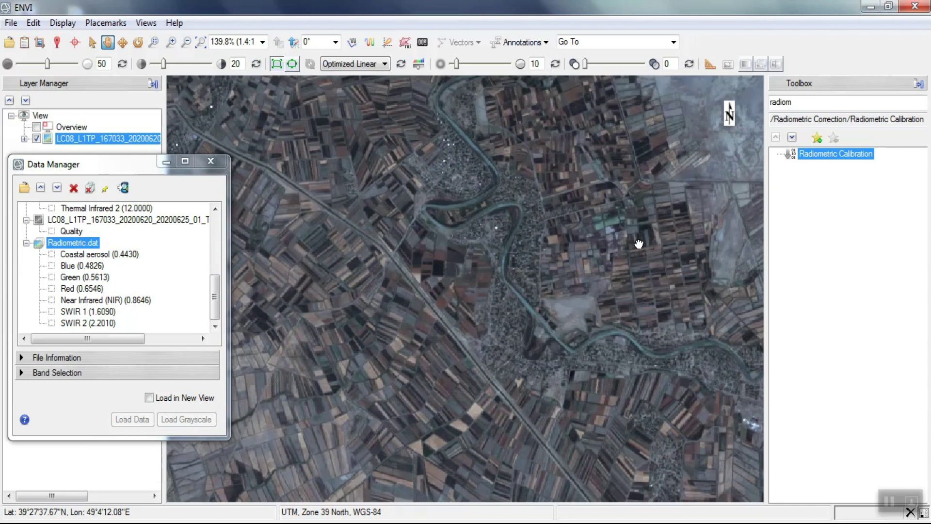
Step: Start QUick Atmospheric Correction (QUAC) and choose Radiometric.dat as its input raster
{"action": "double_click", "coordinate": [806, 103]}
{"action": "key", "text": "BackSpace"}
{"action": "type", "text": "qui"}
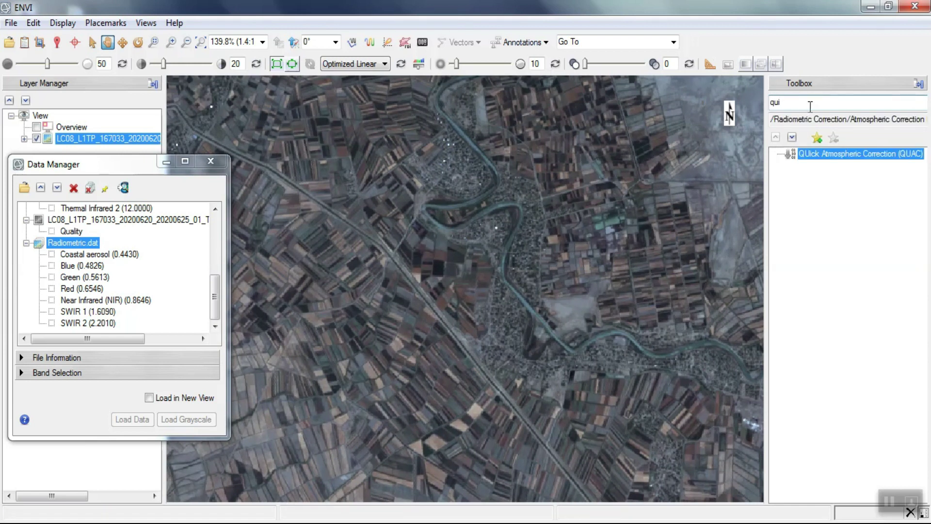
{"action": "double_click", "coordinate": [823, 154]}
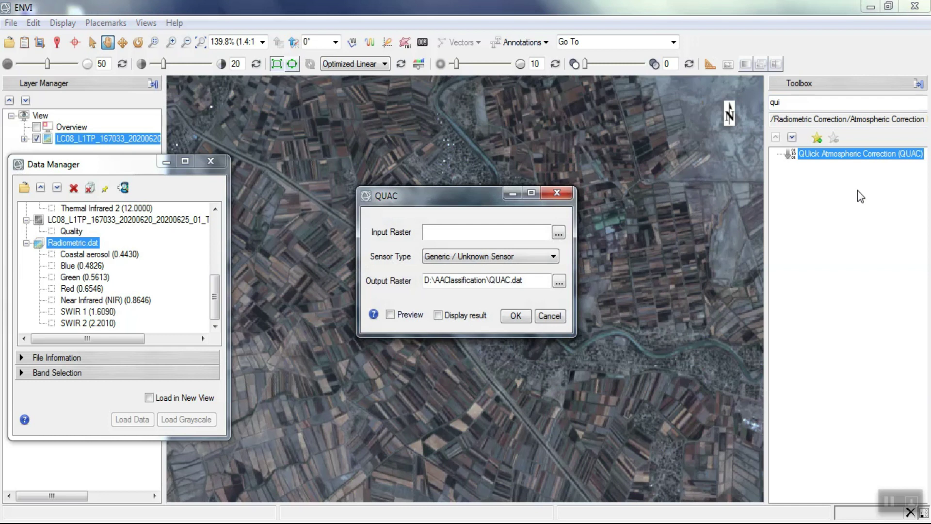
{"action": "left_click", "coordinate": [558, 233]}
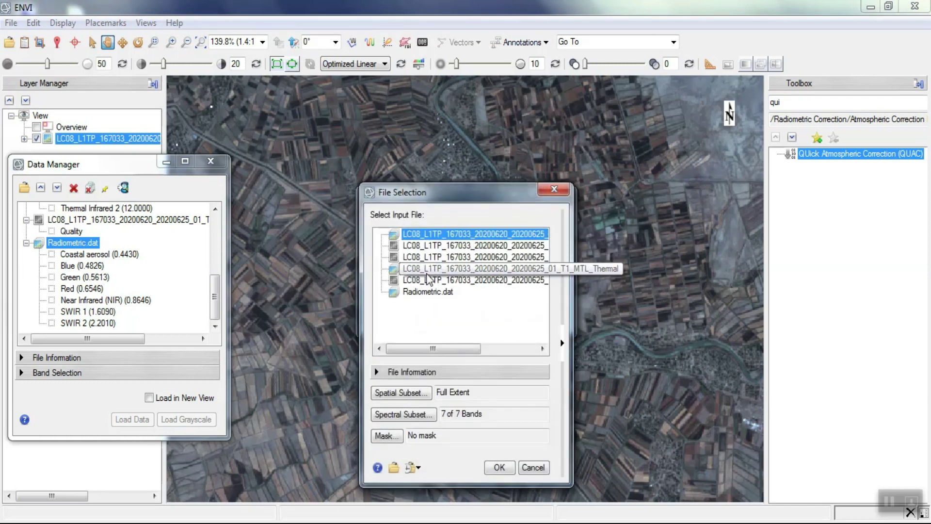
{"action": "left_click", "coordinate": [422, 291]}
{"action": "left_click", "coordinate": [498, 467]}
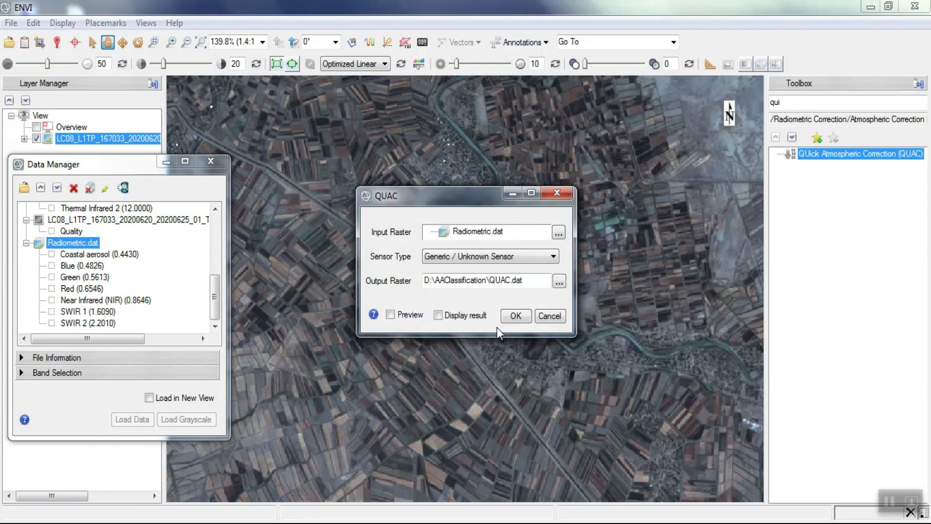
Step: Set the QUAC sensor type to Landsat TM/ETM/OLI and run the correction with output D:\AAClassification\QUAC.dat
{"action": "left_click", "coordinate": [459, 259]}
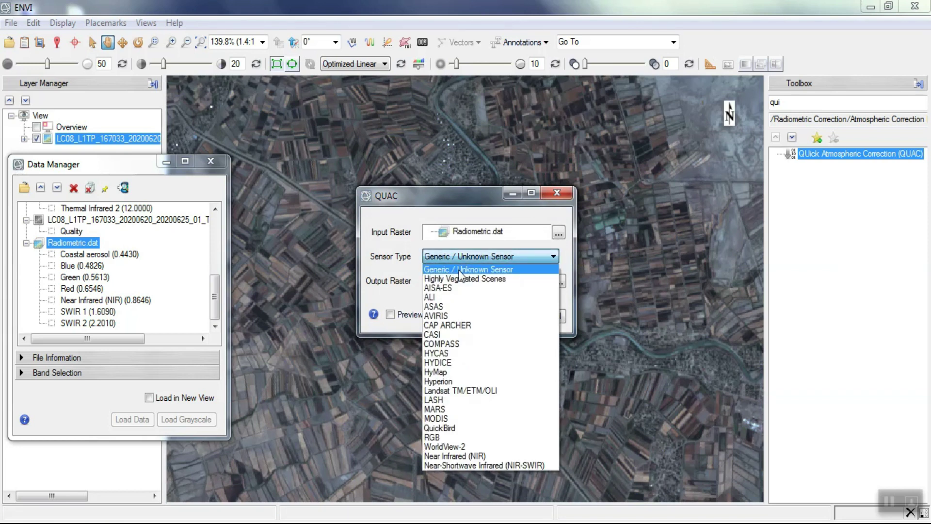
{"action": "left_click", "coordinate": [463, 394]}
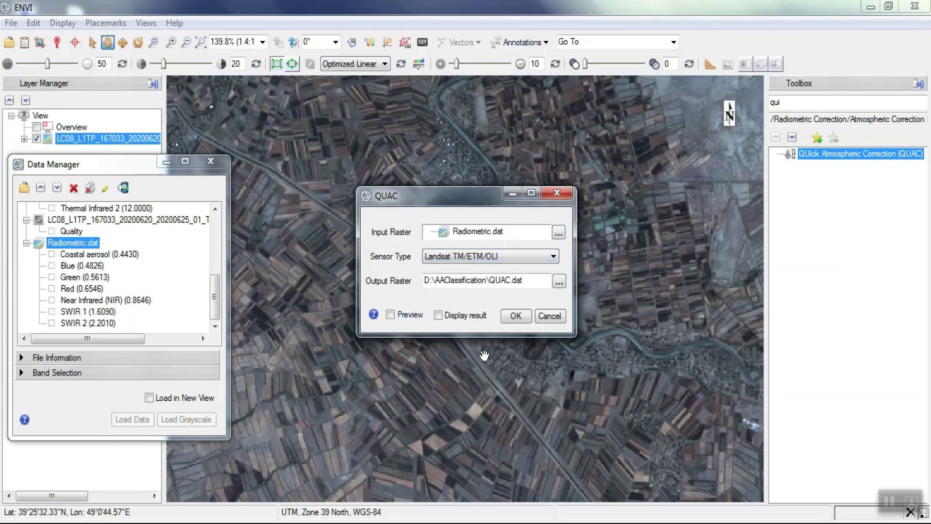
{"action": "left_click", "coordinate": [515, 316]}
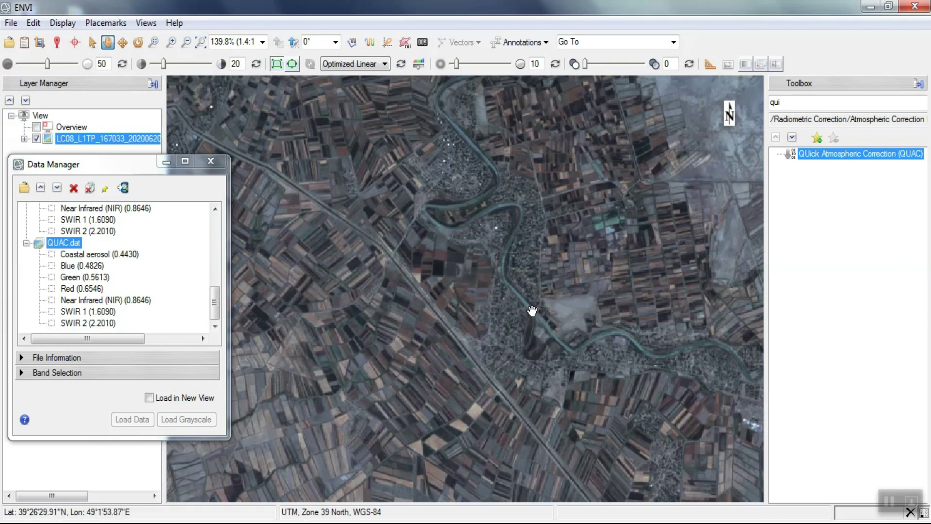
Step: Start Band Math with the expression float((b1 le 0) * 0 + (b1 ge 10000) * 1 + (b1 gt 0 and b1 lt 10000) * float(b1/10000.0))
{"action": "left_click", "coordinate": [828, 102]}
{"action": "type", "text": "band"}
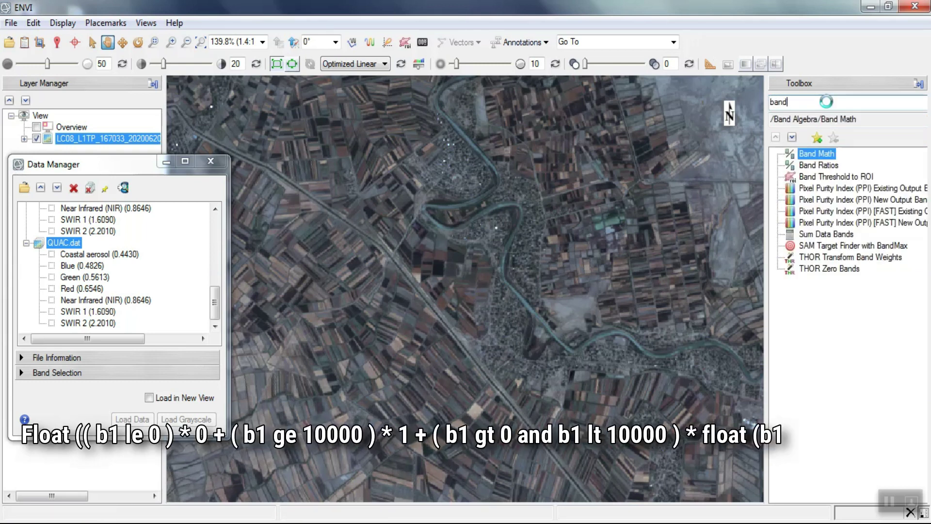
{"action": "key", "text": "Return"}
{"action": "left_click", "coordinate": [347, 342]}
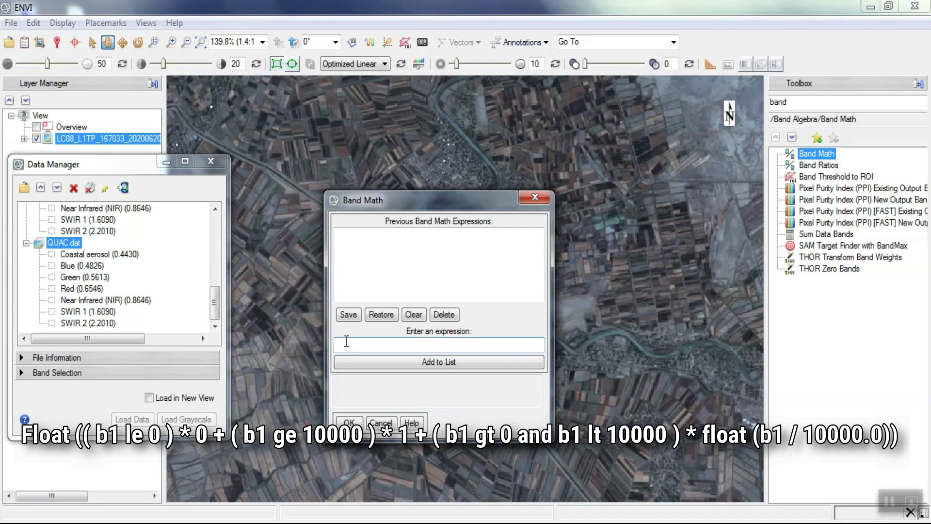
{"action": "type", "text": "float((b1 le 0) * 0 + (b1 ge 10000) * 1"}
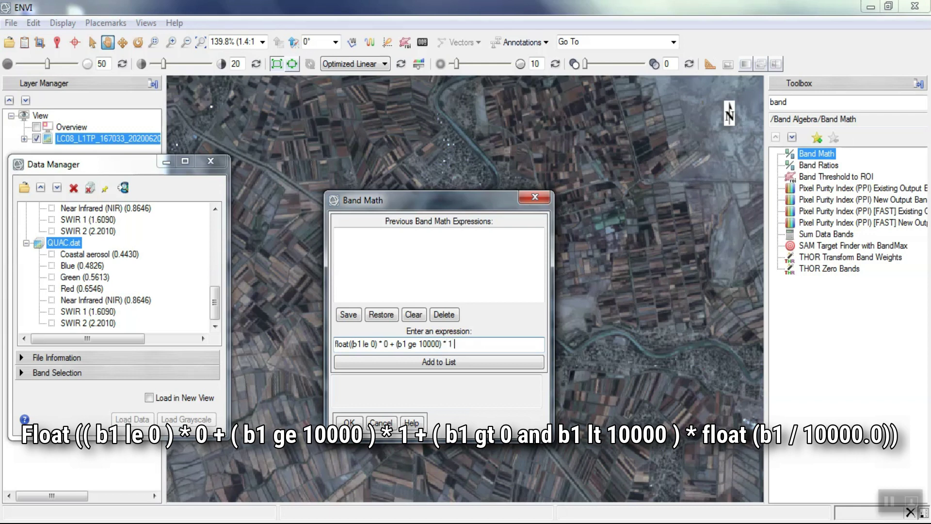
{"action": "type", "text": " + (b1 gt 0 and b1 lt 10000"}
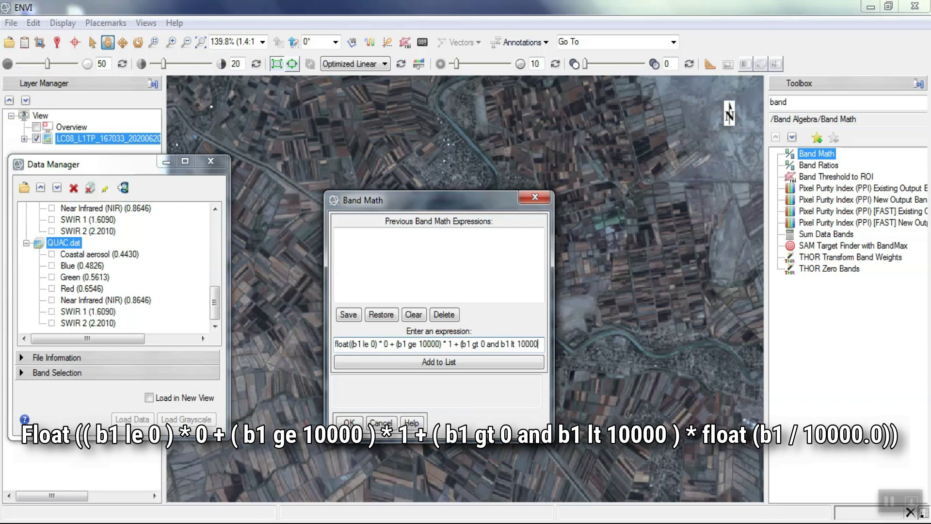
{"action": "type", "text": ")"}
{"action": "type", "text": " *"}
{"action": "type", "text": " f"}
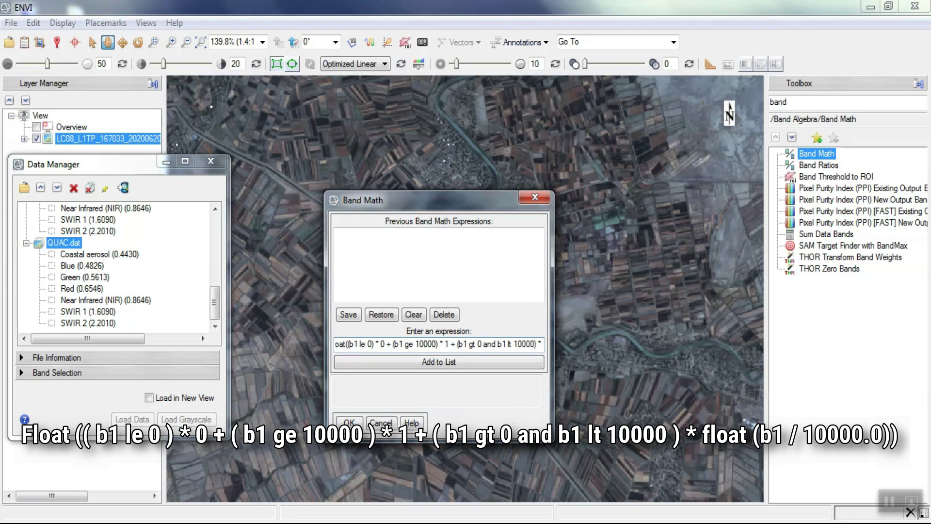
{"action": "type", "text": "loat"}
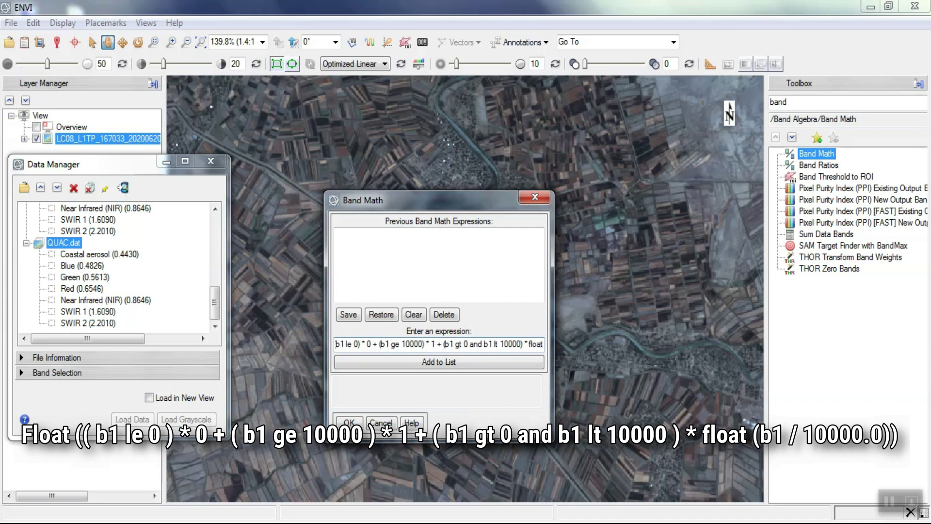
{"action": "type", "text": "(b1"}
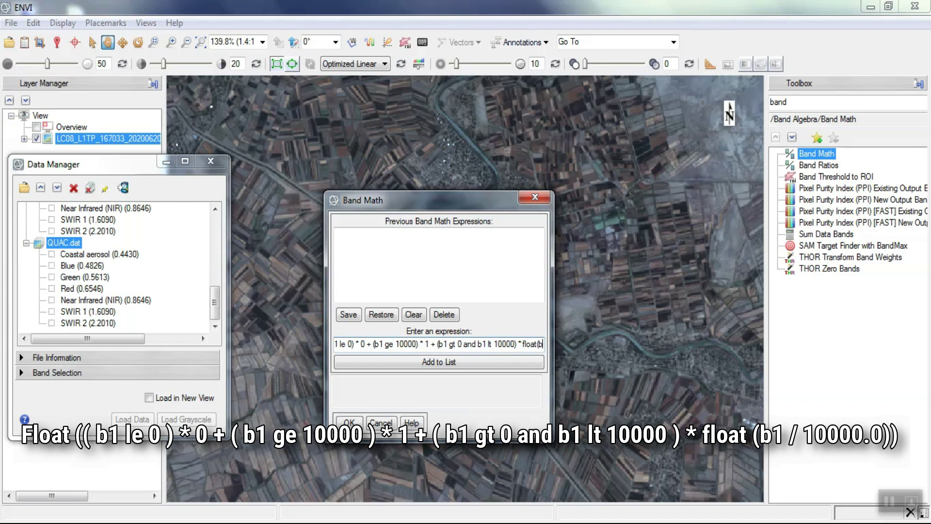
{"action": "type", "text": "/10000"}
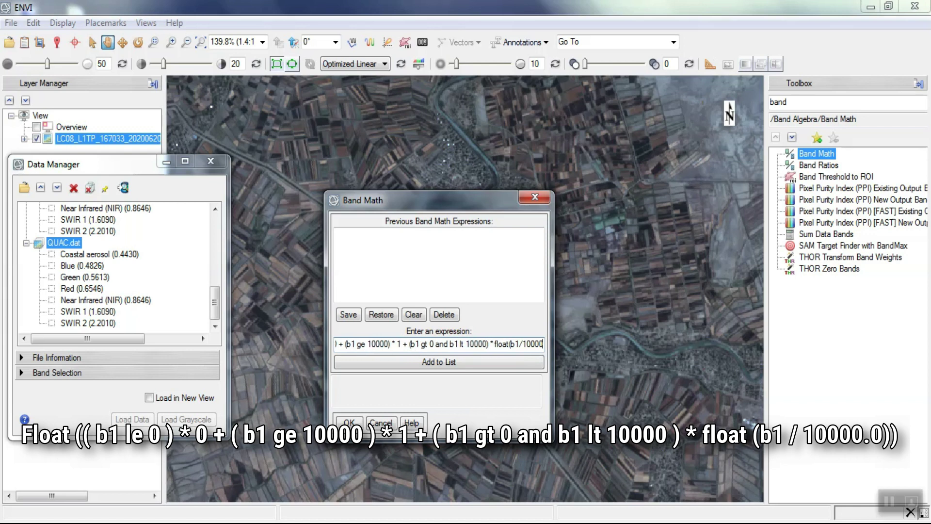
{"action": "type", "text": "."}
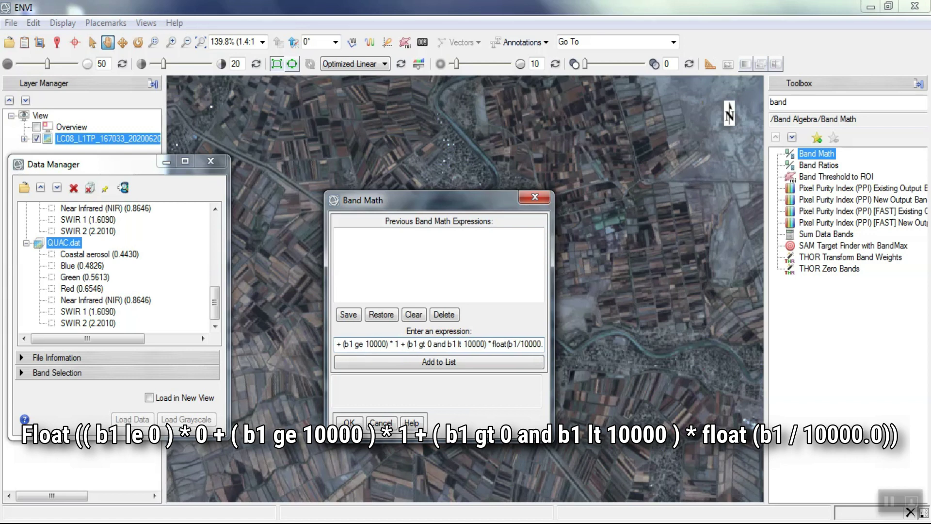
{"action": "type", "text": "0))"}
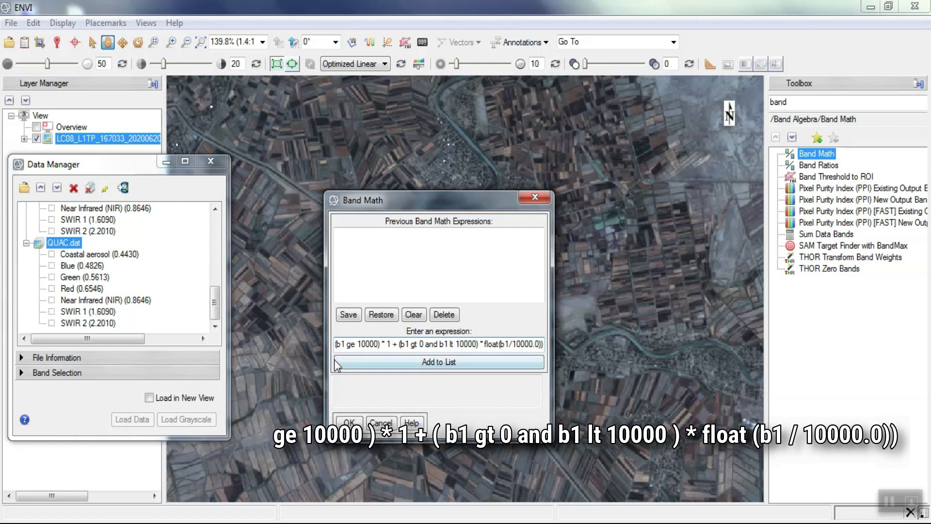
{"action": "left_click", "coordinate": [338, 364]}
{"action": "left_click", "coordinate": [349, 422]}
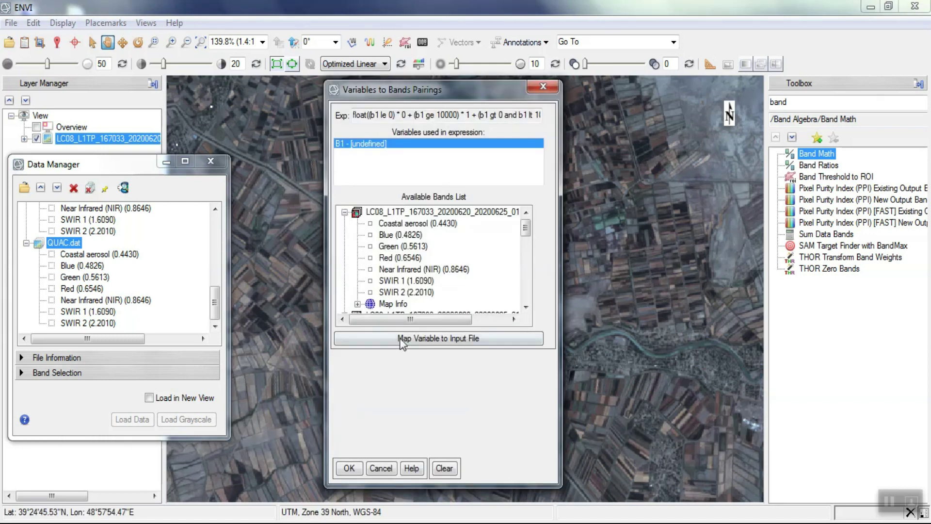
Step: Map variable B1 to the QUAC.dat file and output the Band Math result to D:\AAClassification\SurfaceReflectance
{"action": "left_click", "coordinate": [401, 339]}
{"action": "left_click", "coordinate": [174, 183]}
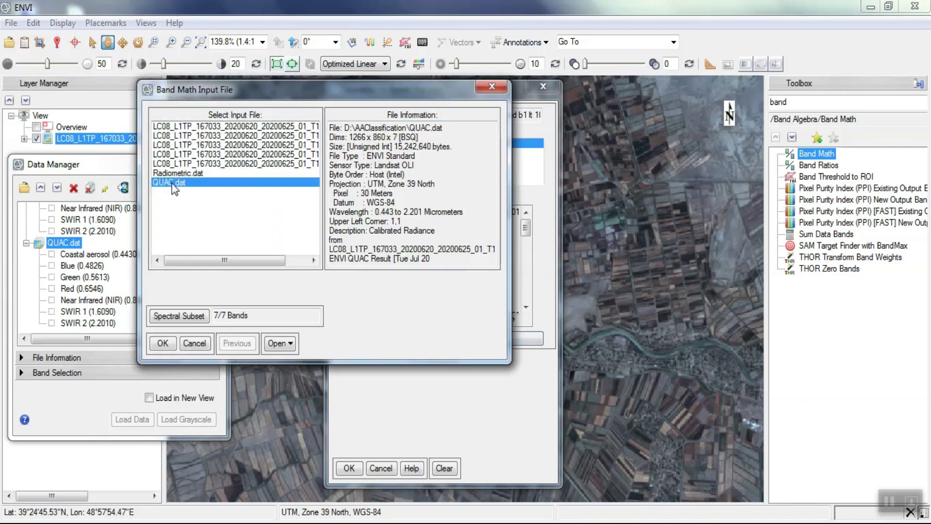
{"action": "left_click", "coordinate": [163, 343]}
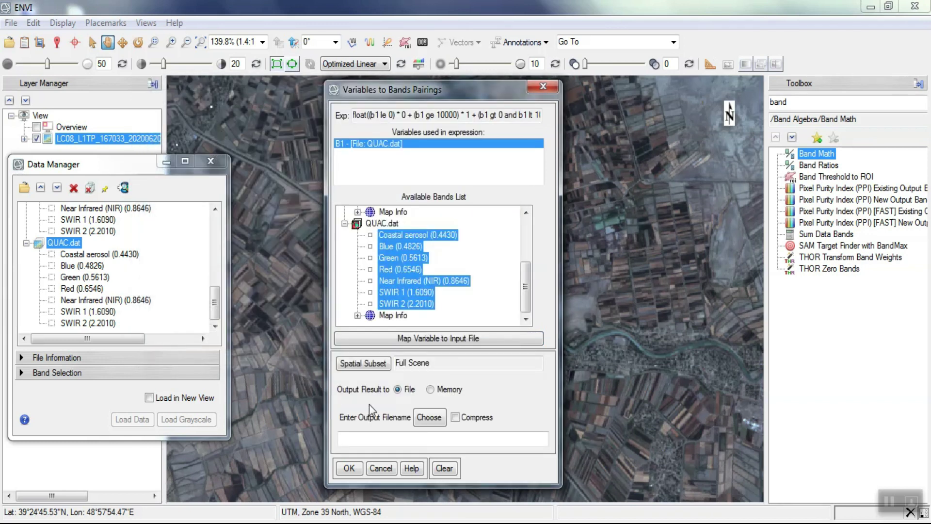
{"action": "left_click", "coordinate": [428, 418]}
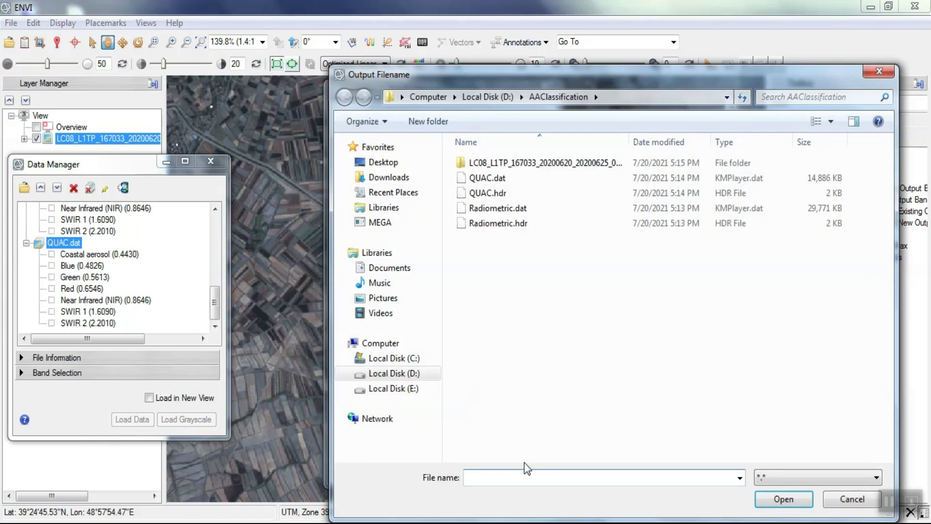
{"action": "type", "text": "SurfaceReflectance"}
{"action": "key", "text": "Return"}
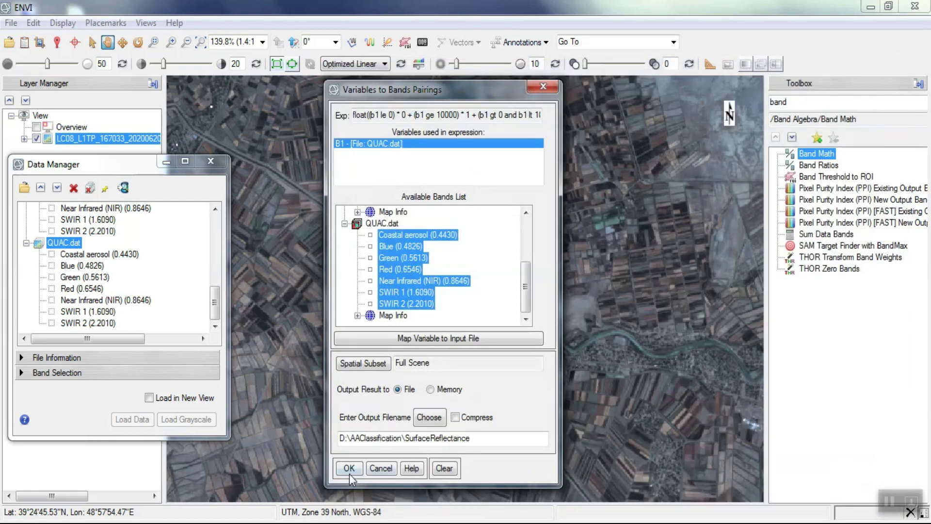
{"action": "left_click", "coordinate": [349, 468]}
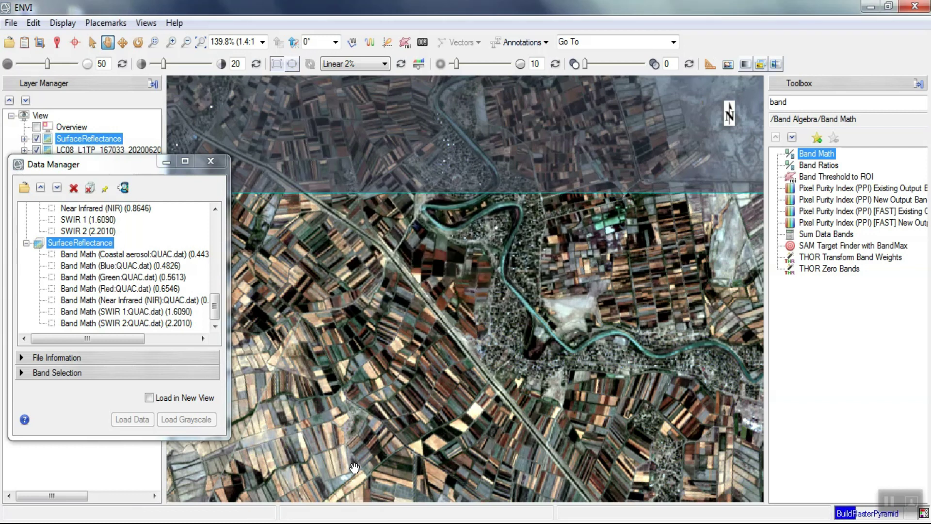
Step: Close all original Landsat datasets, Radiometric.dat and QUAC.dat in the Data Manager, keeping only SurfaceReflectance
{"action": "left_click_drag", "start_coordinate": [214, 306], "coordinate": [214, 233]}
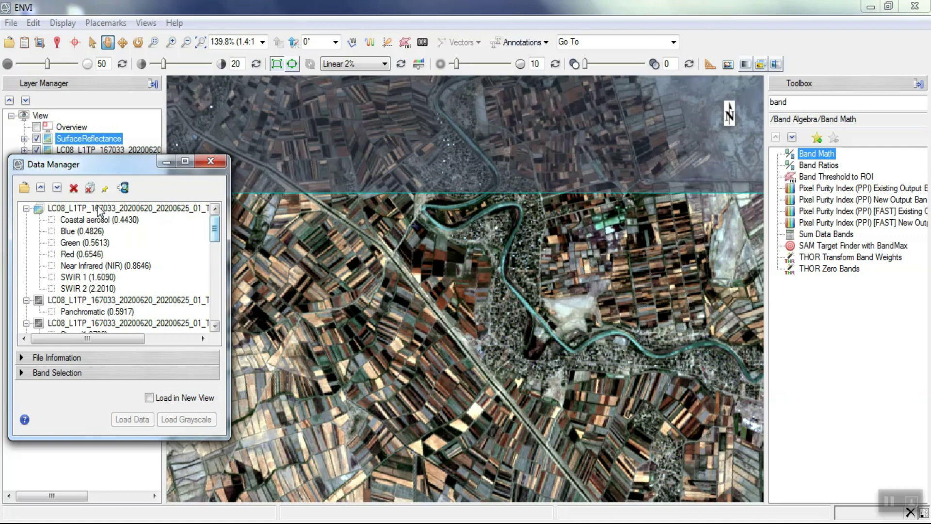
{"action": "left_click", "coordinate": [91, 206]}
{"action": "left_click", "coordinate": [74, 188]}
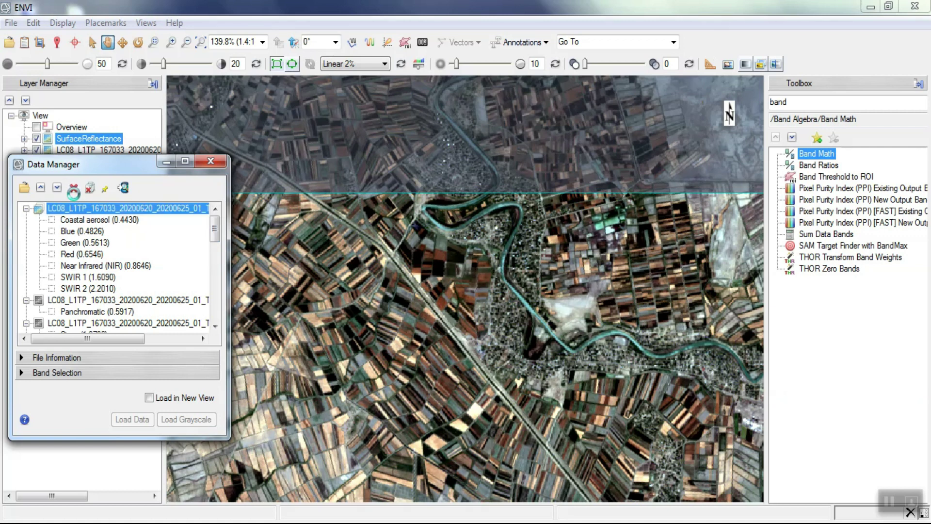
{"action": "left_click", "coordinate": [73, 189]}
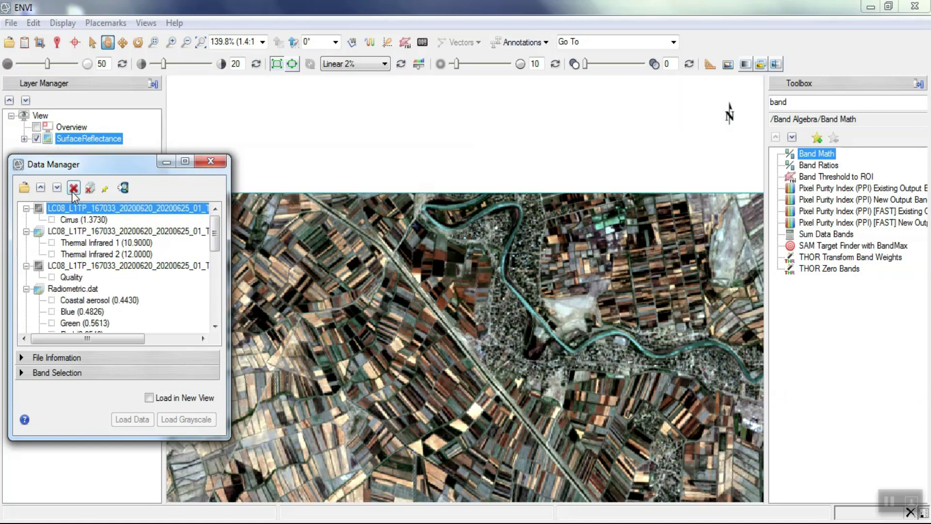
{"action": "left_click", "coordinate": [73, 189]}
{"action": "left_click", "coordinate": [73, 189]}
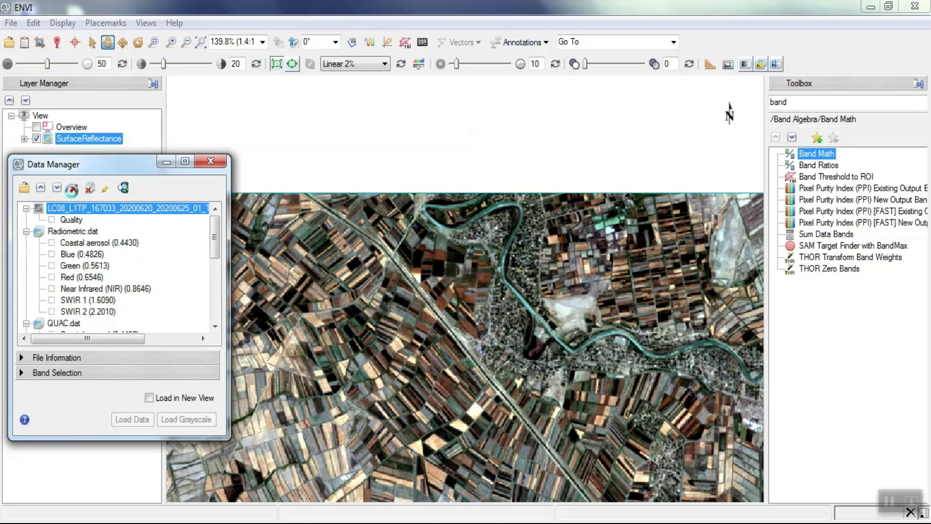
{"action": "left_click", "coordinate": [73, 189]}
{"action": "left_click", "coordinate": [72, 189]}
{"action": "left_click", "coordinate": [74, 188]}
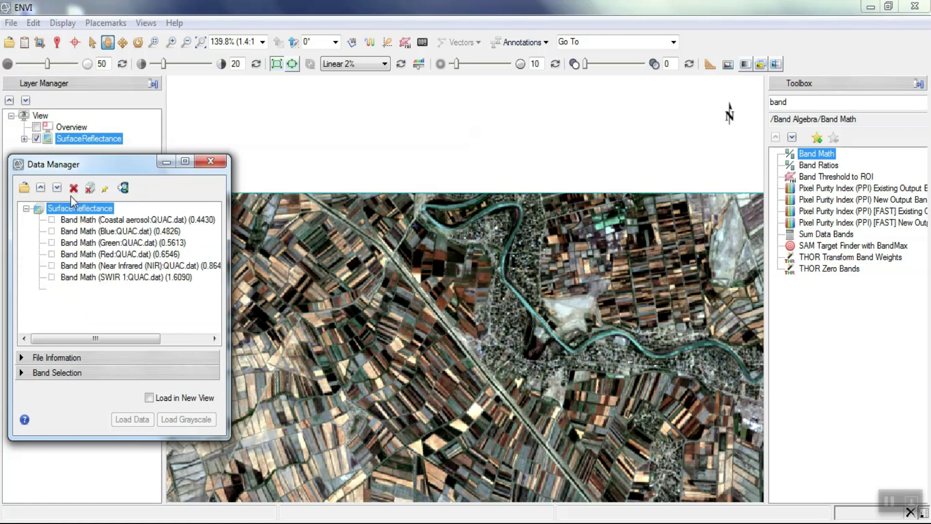
Step: Find the classification tools in the toolbox and start the Classification Workflow
{"action": "left_click", "coordinate": [199, 46]}
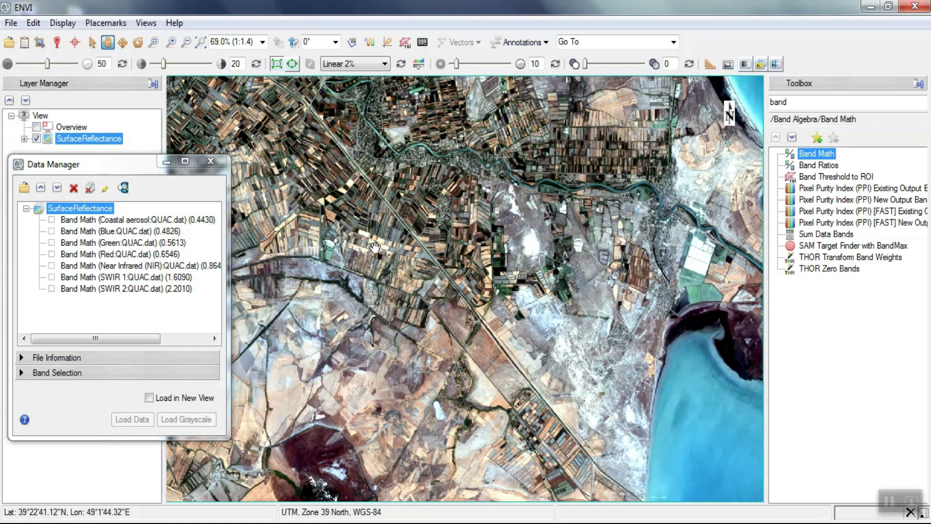
{"action": "double_click", "coordinate": [801, 104]}
{"action": "key", "text": "BackSpace"}
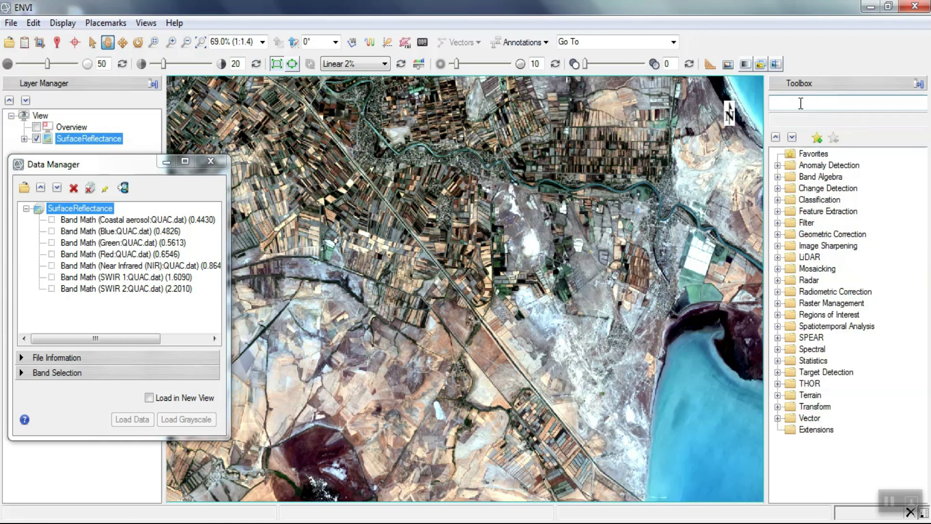
{"action": "type", "text": "cla"}
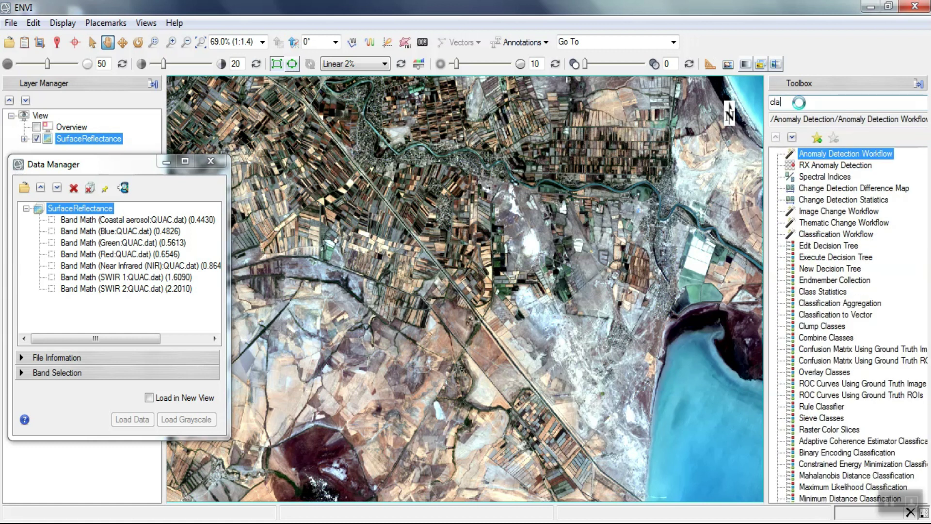
{"action": "type", "text": "ssi"}
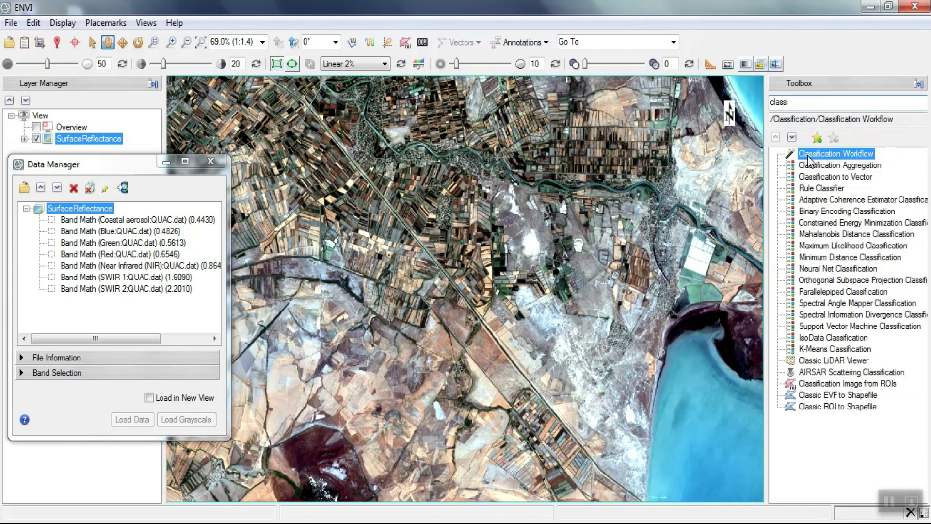
{"action": "double_click", "coordinate": [862, 154]}
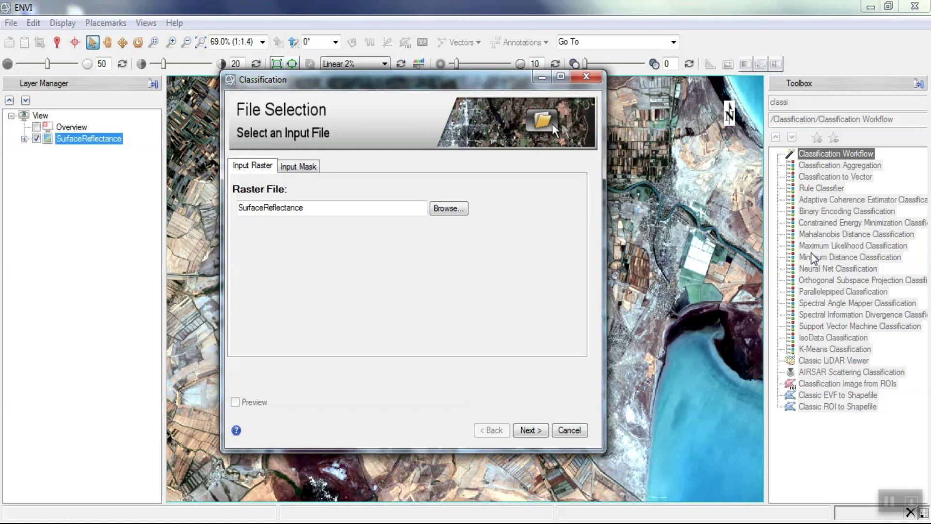
Step: Use SurfaceReflectance as the input raster without a mask and choose the No Training Data classification method
{"action": "double_click", "coordinate": [309, 210]}
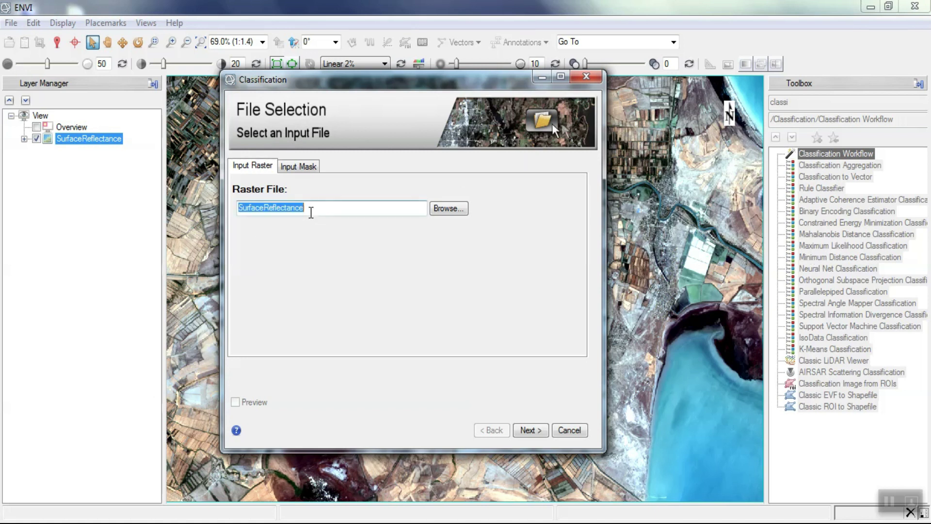
{"action": "left_click", "coordinate": [307, 169]}
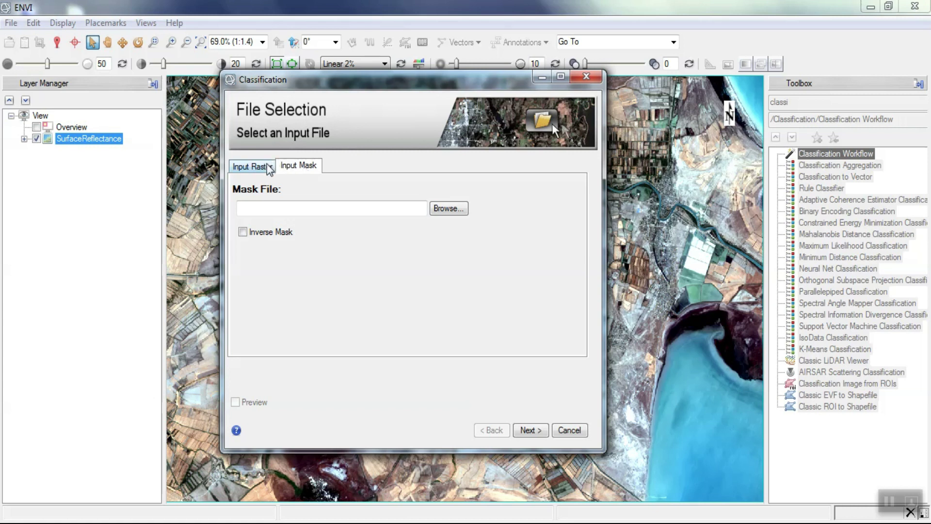
{"action": "left_click", "coordinate": [252, 166]}
{"action": "left_click", "coordinate": [532, 431]}
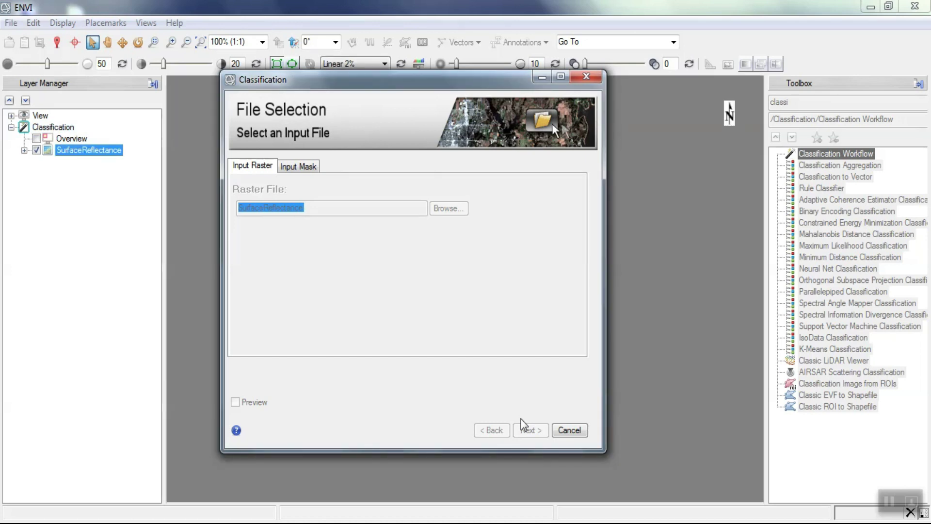
{"action": "left_click", "coordinate": [527, 429]}
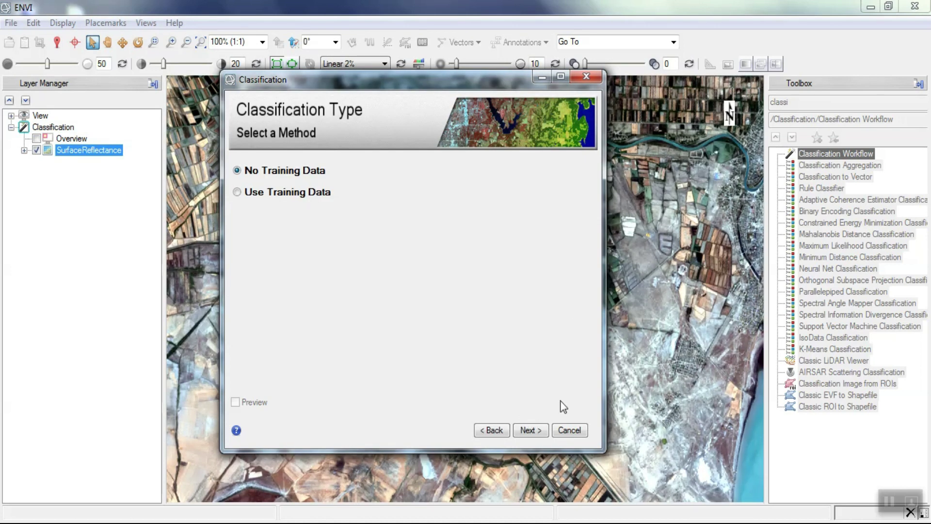
{"action": "left_click", "coordinate": [257, 173]}
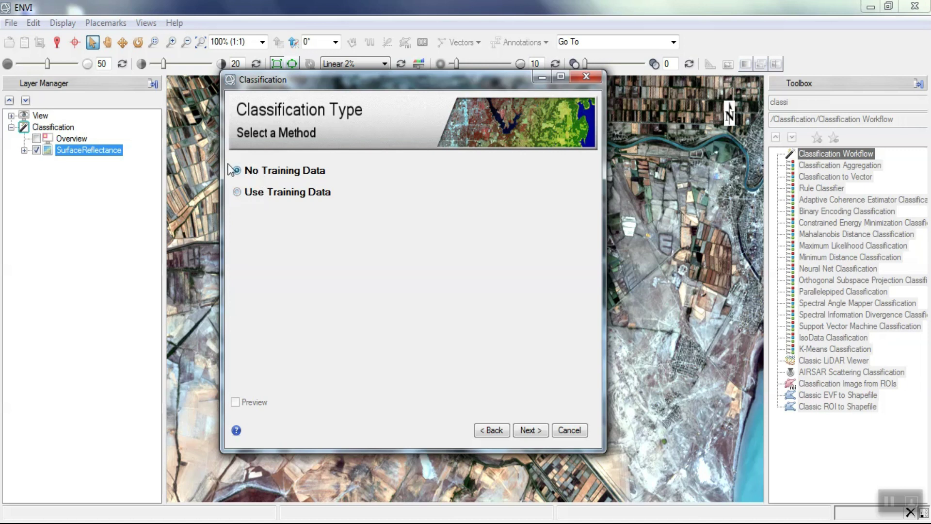
{"action": "left_click", "coordinate": [534, 431]}
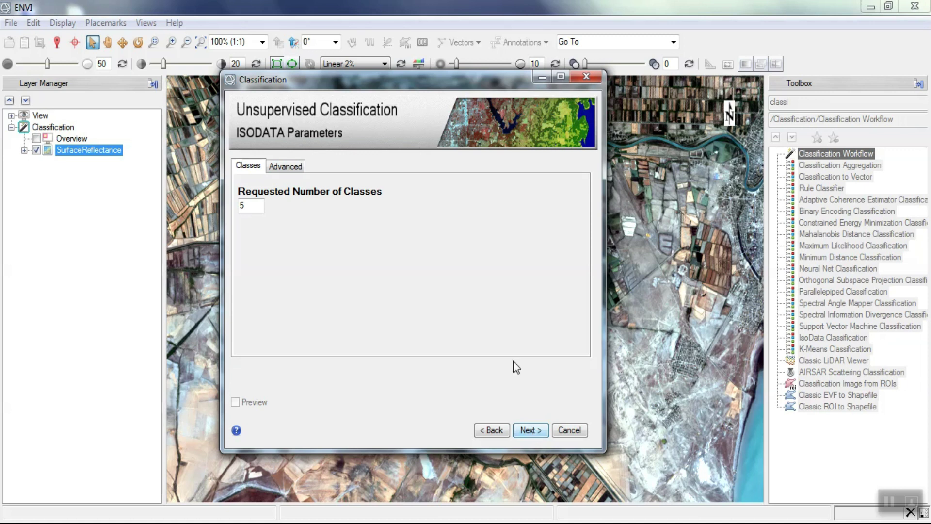
Step: Set the requested number of ISODATA classes to 6, check the advanced parameters, and run the unsupervised classification
{"action": "double_click", "coordinate": [252, 205]}
{"action": "type", "text": "6"}
{"action": "left_click", "coordinate": [274, 166]}
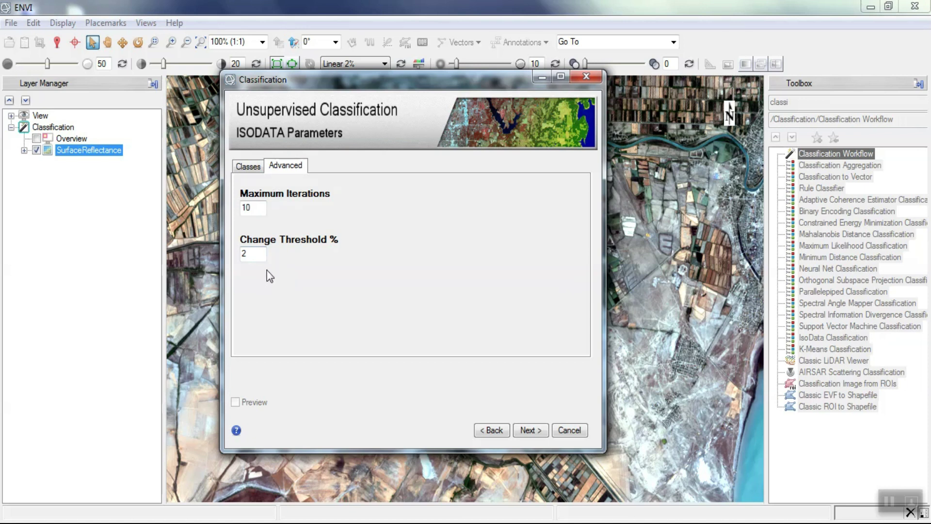
{"action": "left_click", "coordinate": [257, 167]}
{"action": "left_click", "coordinate": [534, 428]}
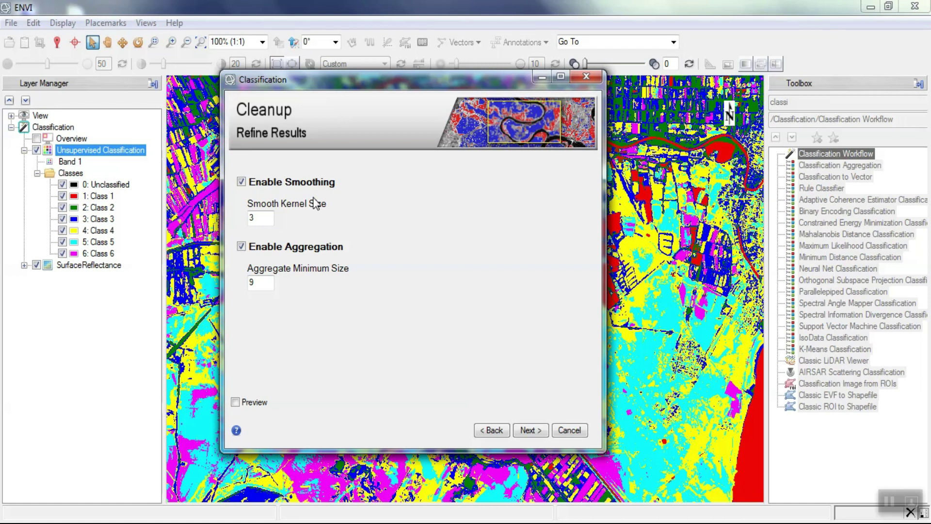
Step: Set the smooth kernel size to 7, then turn off both smoothing and aggregation and continue to the export settings
{"action": "double_click", "coordinate": [264, 217]}
{"action": "type", "text": "7"}
{"action": "left_click_drag", "start_coordinate": [401, 78], "coordinate": [455, 75]}
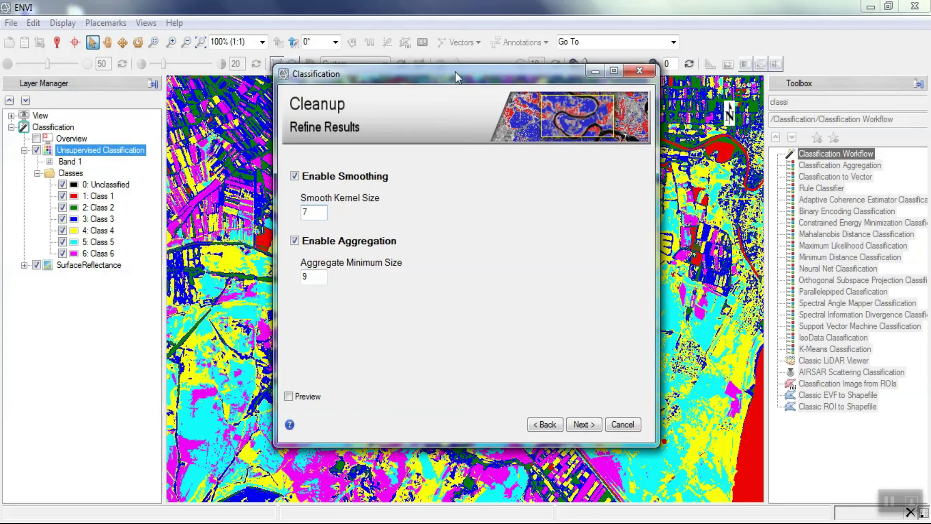
{"action": "left_click", "coordinate": [326, 176]}
{"action": "left_click", "coordinate": [334, 238]}
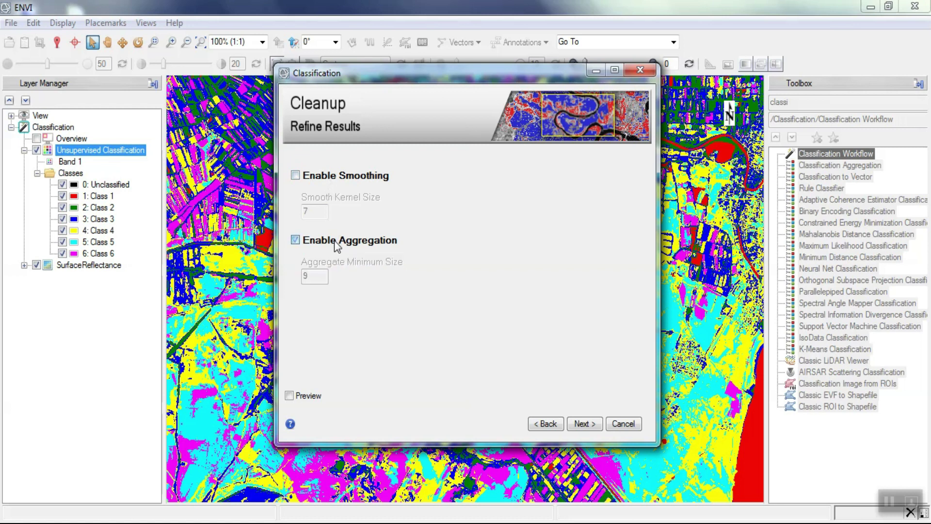
{"action": "left_click", "coordinate": [584, 424]}
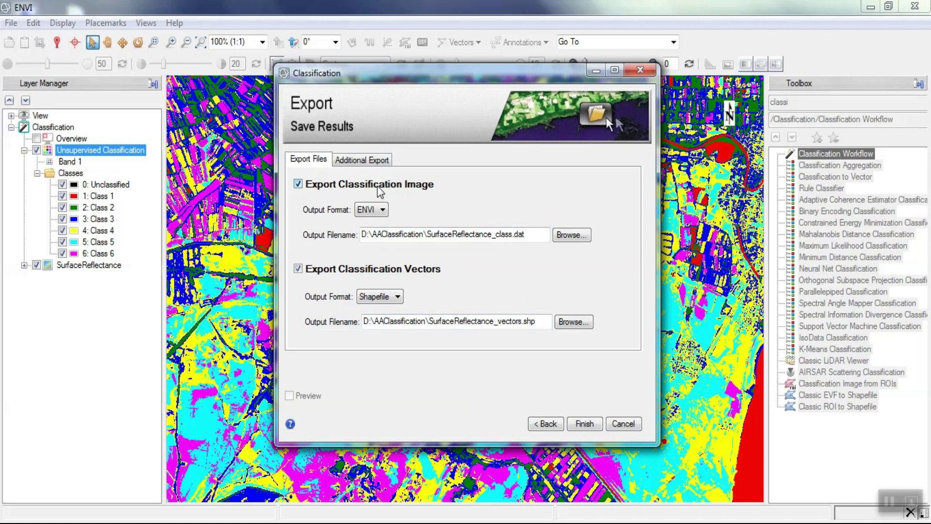
Step: Export the classification image in ENVI format as SurfaceReflectance_class.dat and the vectors as shapefile SurfaceReflectance_vectors.shp, without statistics
{"action": "left_click", "coordinate": [382, 210]}
{"action": "left_click", "coordinate": [383, 212]}
{"action": "left_click", "coordinate": [386, 298]}
{"action": "left_click", "coordinate": [386, 299]}
{"action": "left_click", "coordinate": [350, 163]}
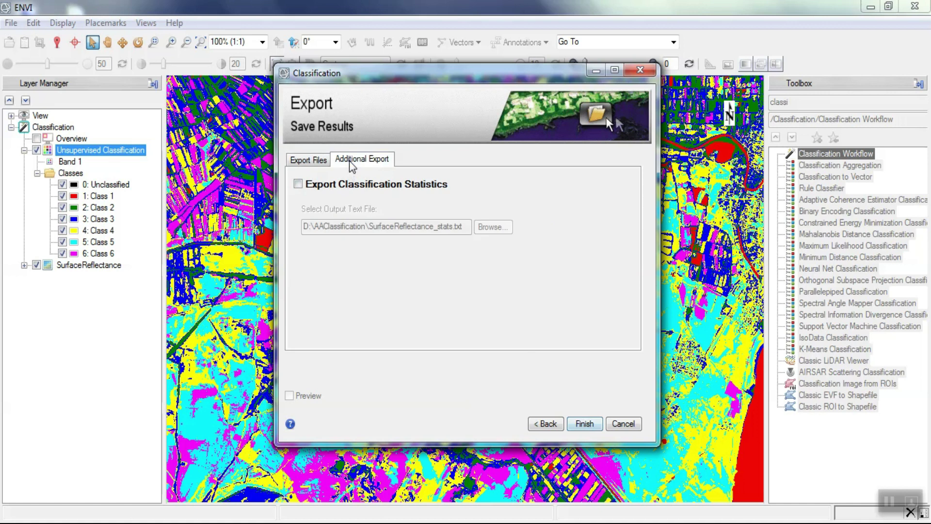
{"action": "left_click", "coordinate": [310, 160]}
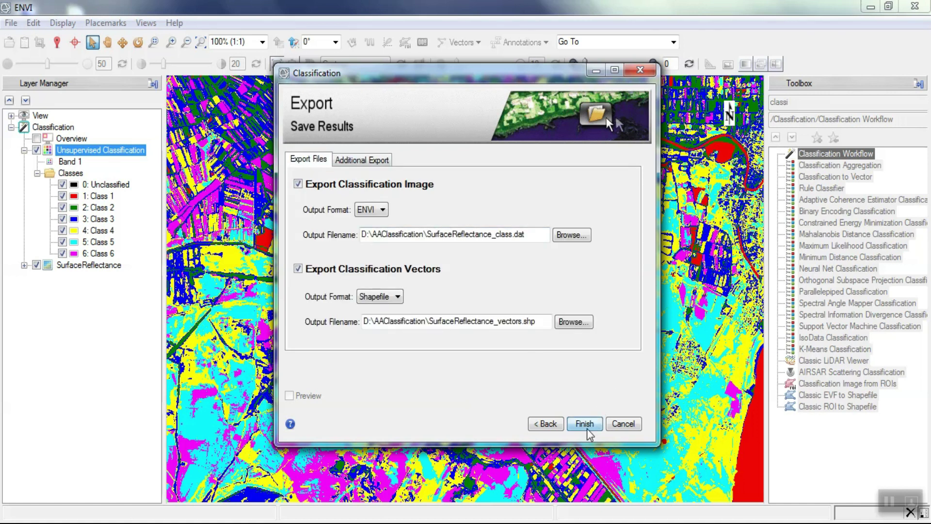
{"action": "left_click", "coordinate": [586, 425]}
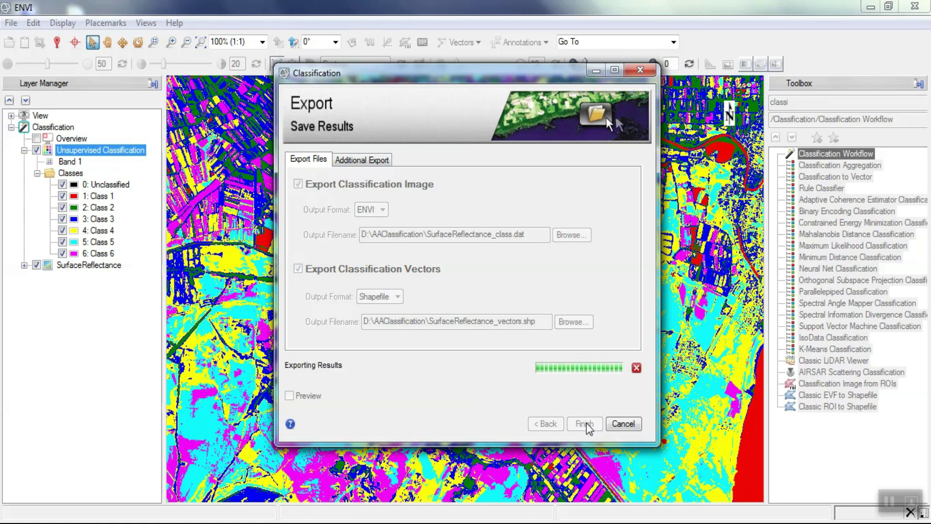
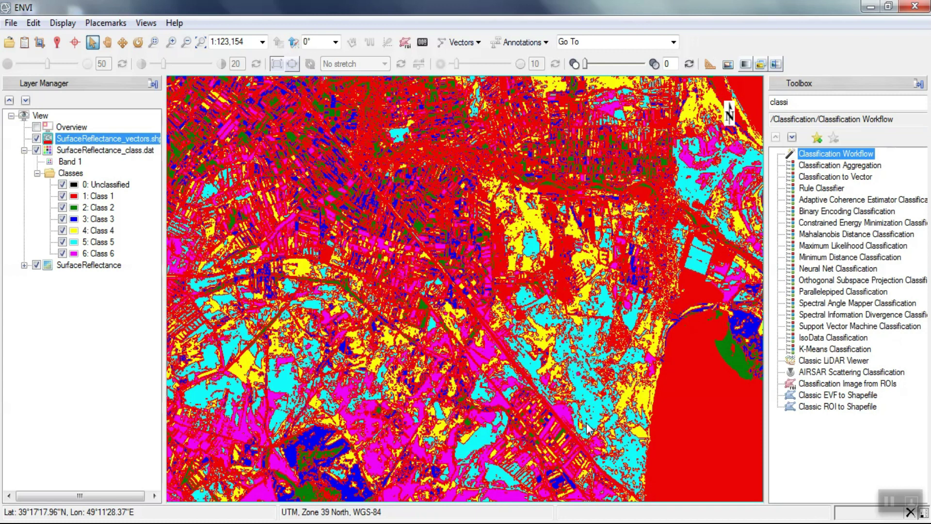
Step: View the exported classification vectors over the image and alone, then show only the SurfaceReflectance_class.dat layer
{"action": "left_click", "coordinate": [36, 150]}
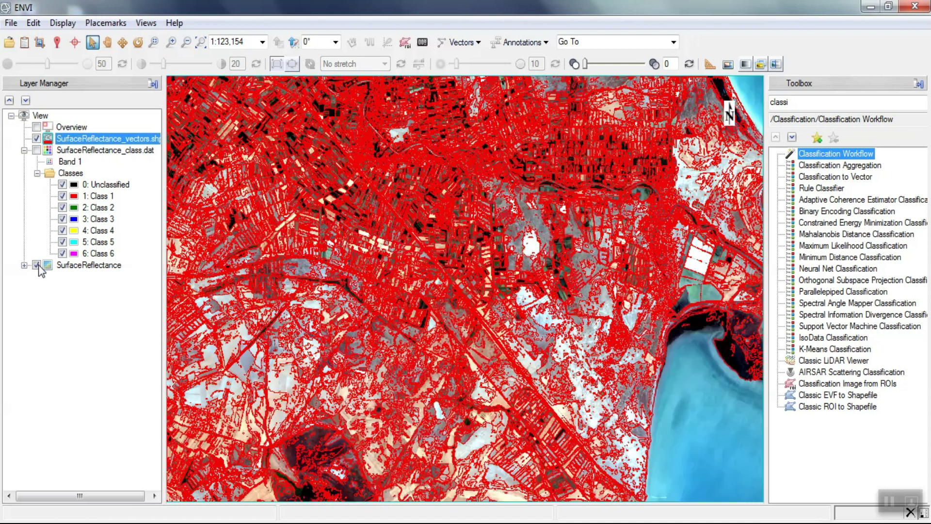
{"action": "left_click", "coordinate": [36, 265]}
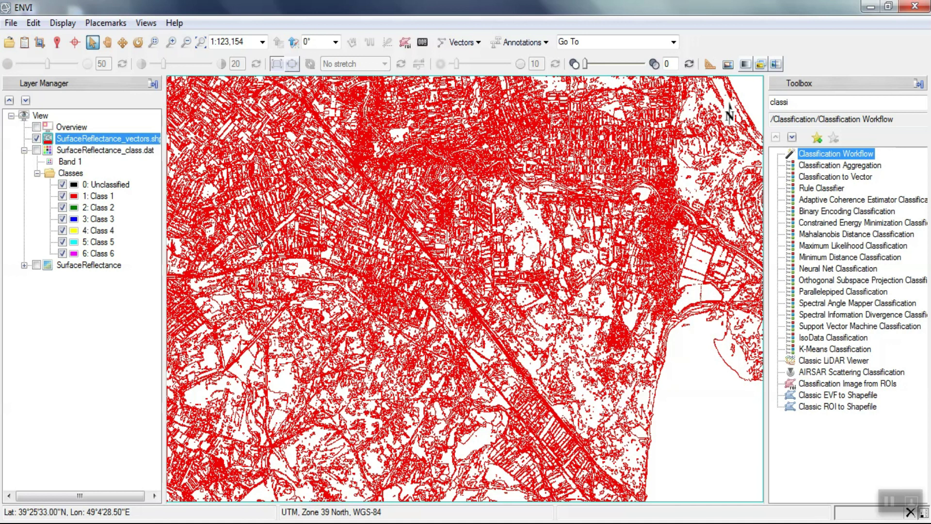
{"action": "left_click", "coordinate": [36, 139]}
{"action": "left_click", "coordinate": [37, 151]}
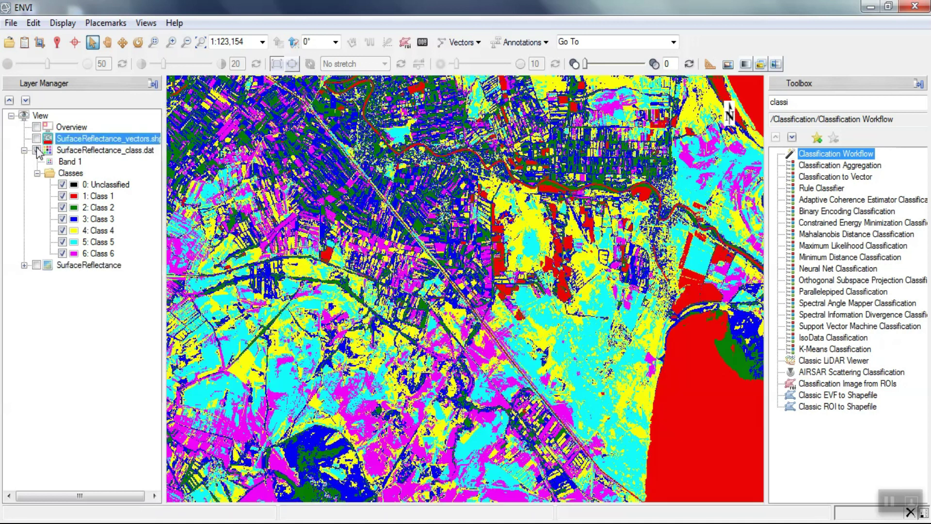
Step: Show the SurfaceReflectance image again and compare it with SurfaceReflectance_class.dat by toggling the class layer, leaving that layer hidden
{"action": "left_click", "coordinate": [36, 265]}
{"action": "left_click", "coordinate": [35, 149]}
{"action": "left_click", "coordinate": [35, 149]}
{"action": "left_click", "coordinate": [36, 149]}
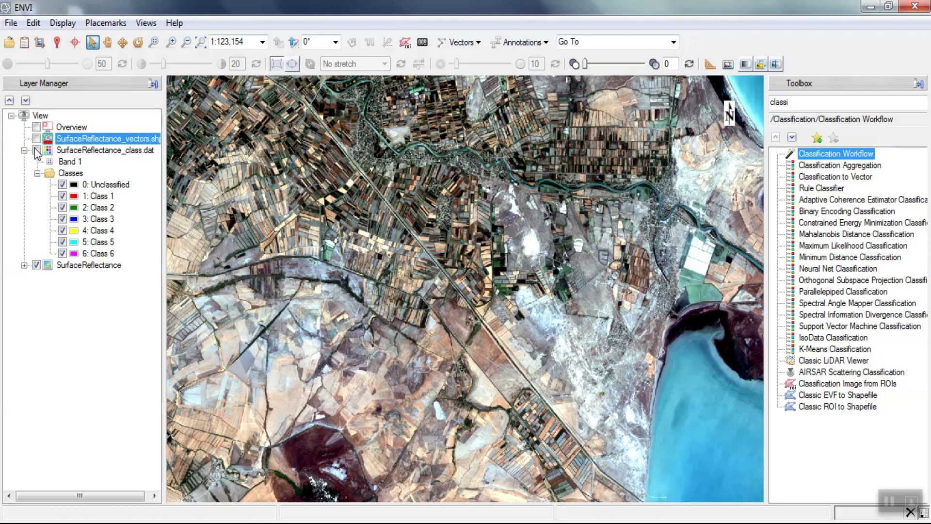
{"action": "left_click", "coordinate": [35, 149]}
{"action": "left_click", "coordinate": [34, 148]}
{"action": "left_click", "coordinate": [34, 148]}
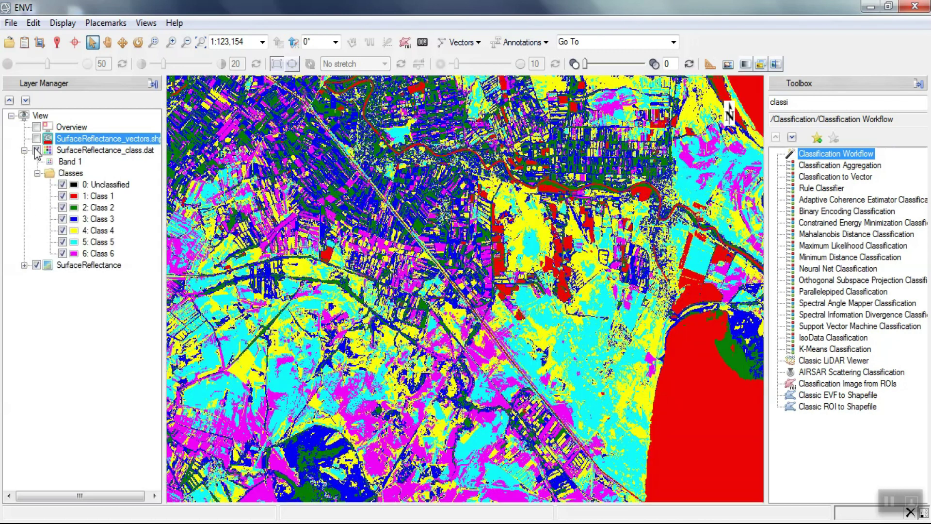
{"action": "left_click", "coordinate": [35, 149]}
{"action": "left_click", "coordinate": [35, 149]}
{"action": "left_click", "coordinate": [36, 150]}
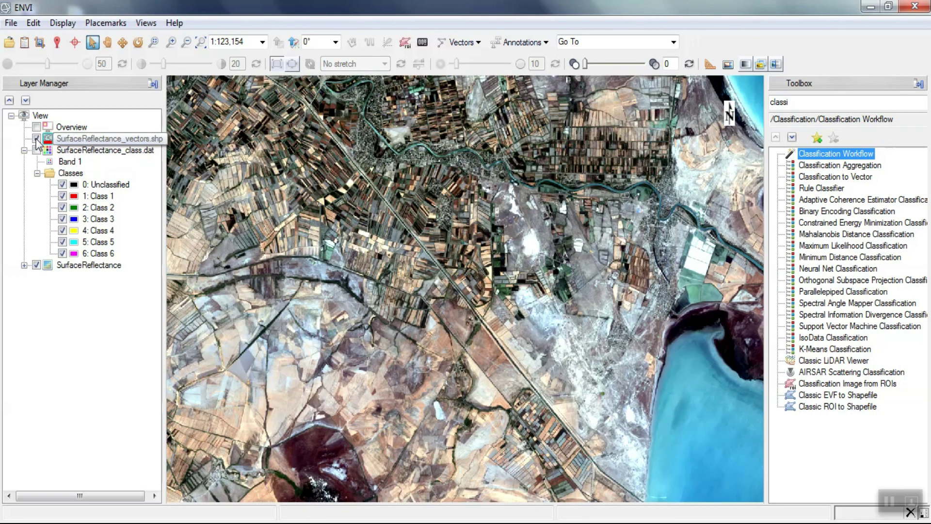
Step: Compare the SurfaceReflectance_vectors.shp boundaries with the underlying image by toggling the vector layer, leaving it hidden
{"action": "left_click", "coordinate": [37, 139]}
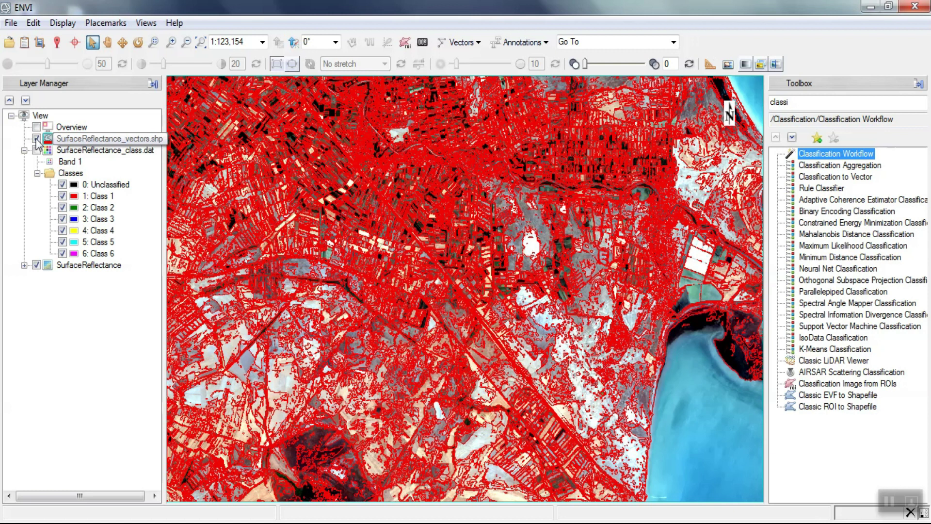
{"action": "left_click", "coordinate": [36, 139]}
{"action": "left_click", "coordinate": [36, 138]}
{"action": "left_click", "coordinate": [36, 139]}
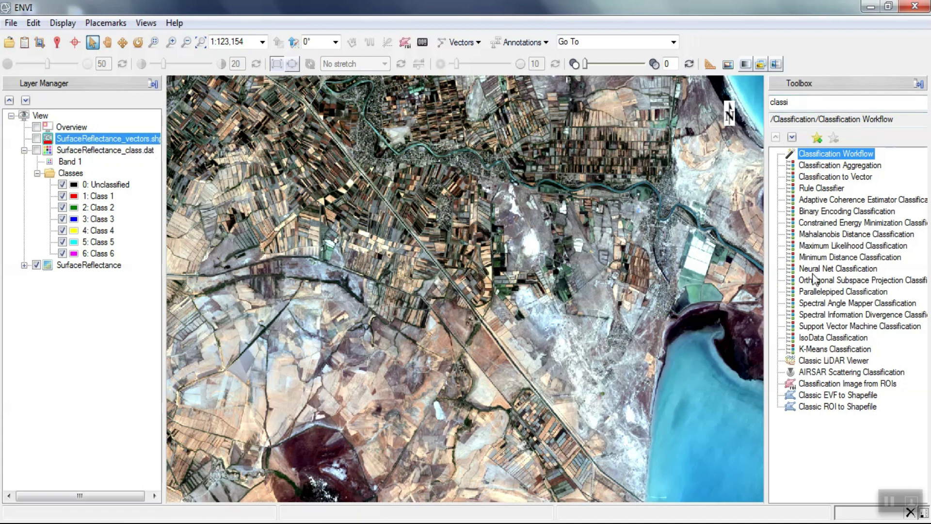
Step: Run IsoData Classification on SurfaceReflectance with the default 5 to 10 classes and 1 iteration, outputting to memory
{"action": "left_click", "coordinate": [811, 338]}
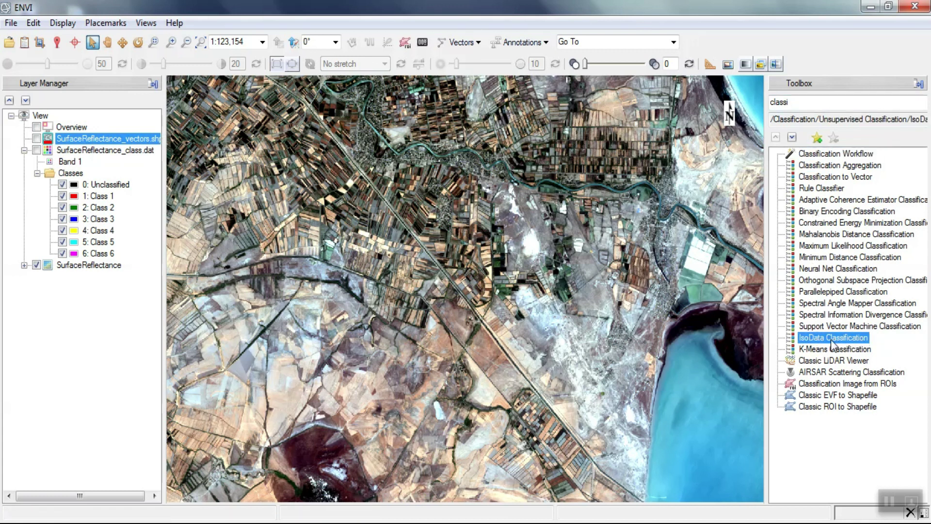
{"action": "double_click", "coordinate": [825, 339]}
{"action": "double_click", "coordinate": [824, 334]}
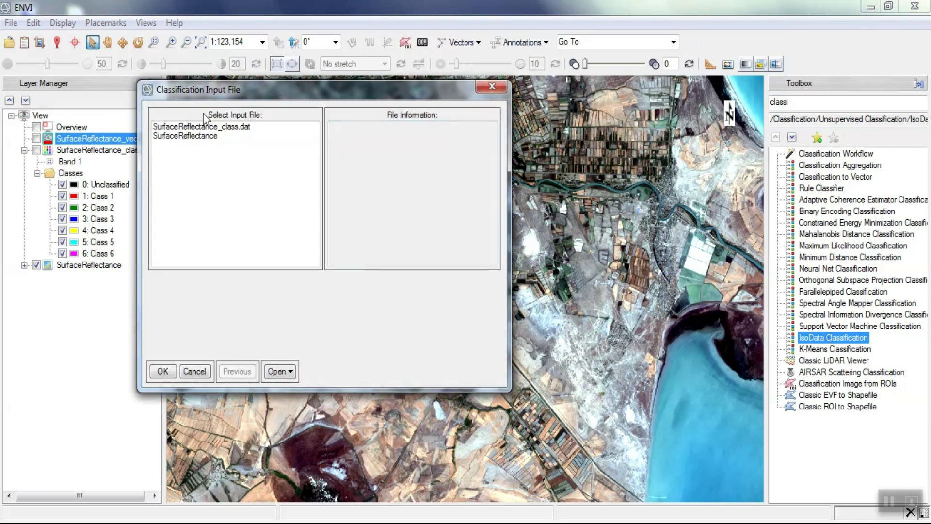
{"action": "left_click", "coordinate": [183, 136]}
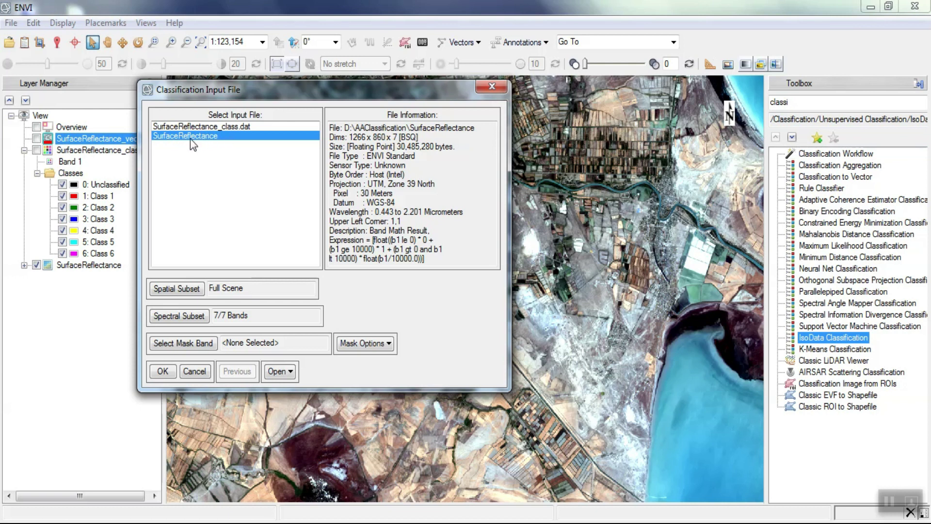
{"action": "left_click", "coordinate": [164, 371]}
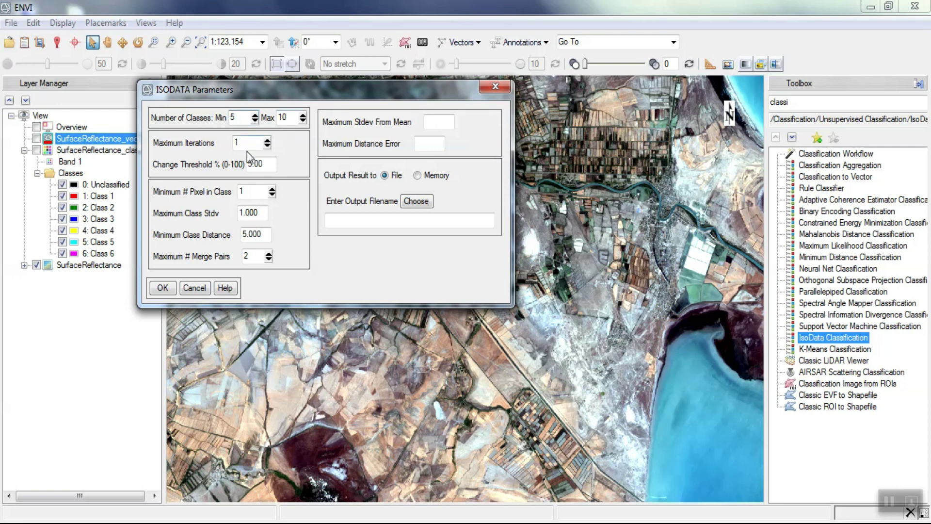
{"action": "left_click", "coordinate": [417, 175]}
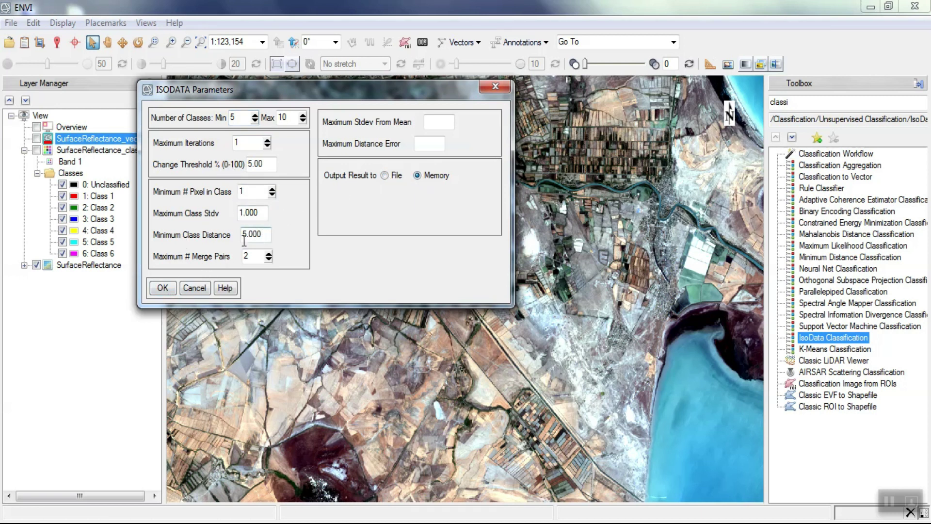
{"action": "left_click", "coordinate": [162, 288]}
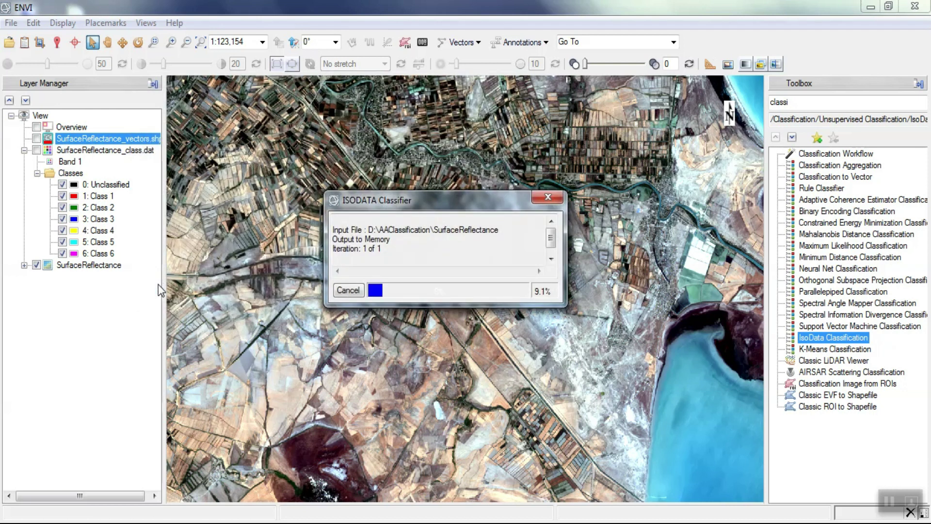
{"action": "left_click", "coordinate": [24, 151]}
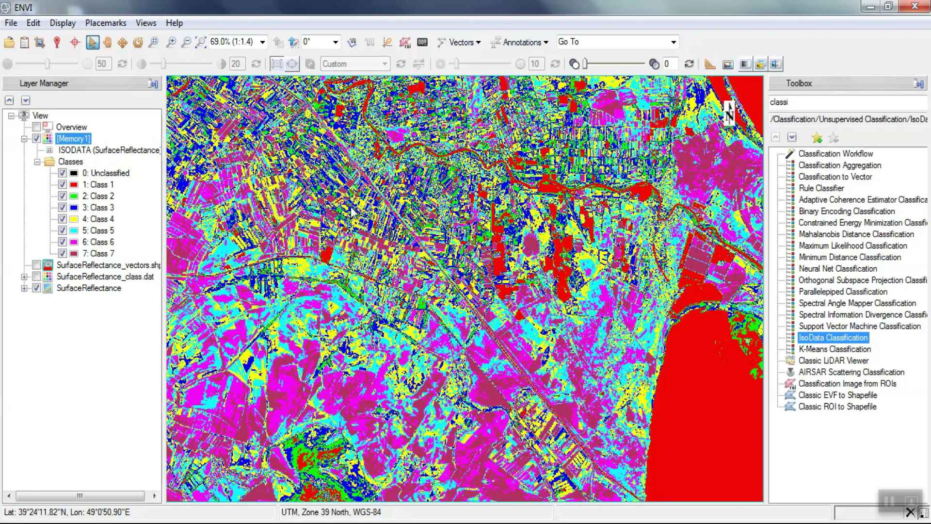
Step: Compare the in-memory ISODATA result with the SurfaceReflectance image, then leave the result layer hidden and collapsed
{"action": "left_click", "coordinate": [37, 139]}
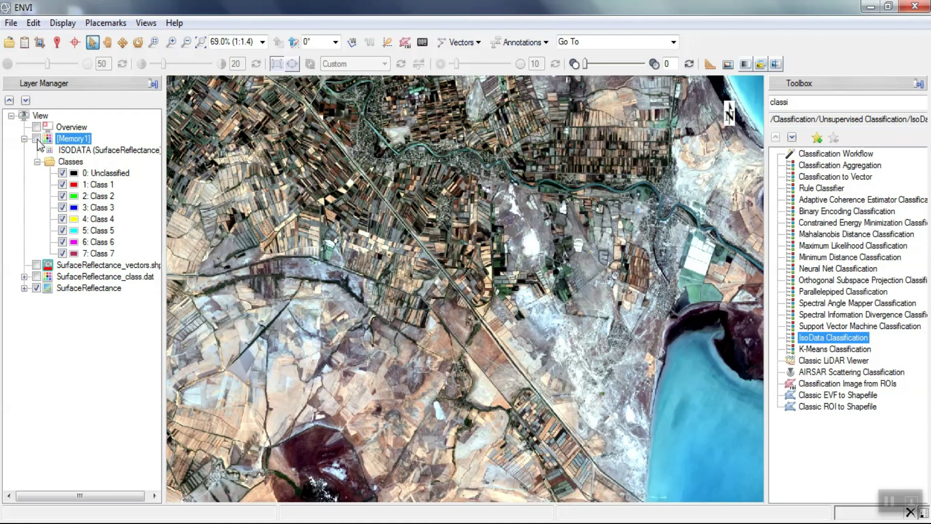
{"action": "left_click", "coordinate": [37, 139]}
{"action": "left_click", "coordinate": [37, 139]}
{"action": "left_click", "coordinate": [37, 139]}
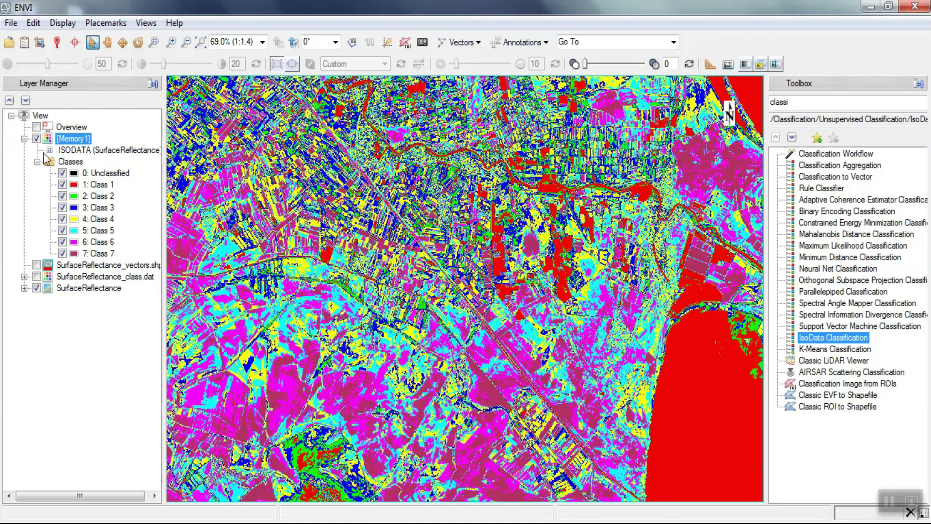
{"action": "left_click", "coordinate": [92, 253]}
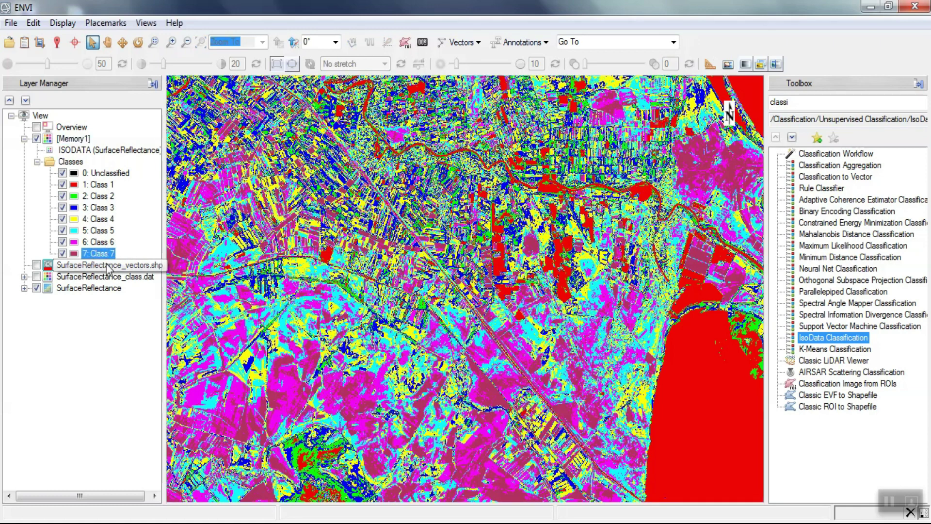
{"action": "left_click", "coordinate": [36, 139]}
{"action": "left_click", "coordinate": [37, 139]}
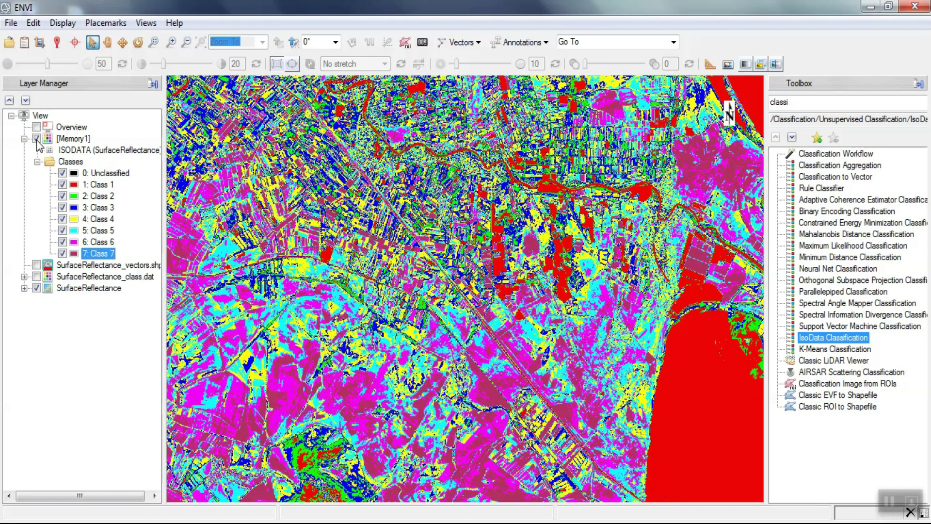
{"action": "left_click", "coordinate": [36, 139]}
{"action": "left_click", "coordinate": [37, 139]}
{"action": "left_click", "coordinate": [36, 139]}
{"action": "left_click", "coordinate": [24, 140]}
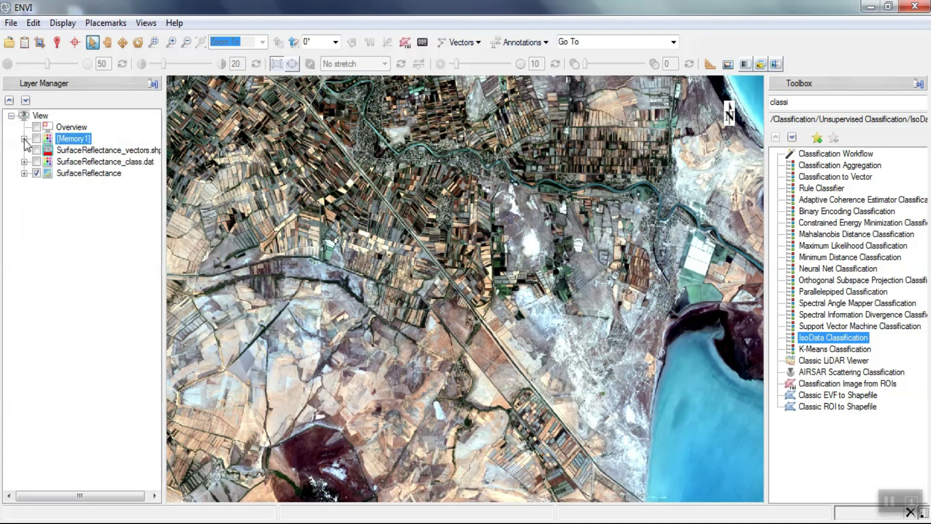
Step: Run K-Means Classification on SurfaceReflectance with 6 classes, 5% change threshold and 1 iteration, outputting to memory
{"action": "left_click", "coordinate": [818, 349]}
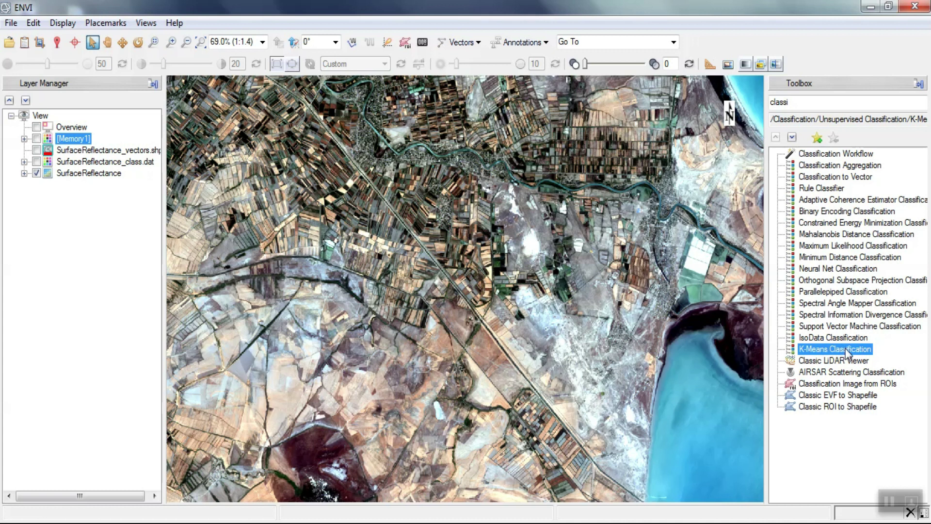
{"action": "double_click", "coordinate": [845, 349]}
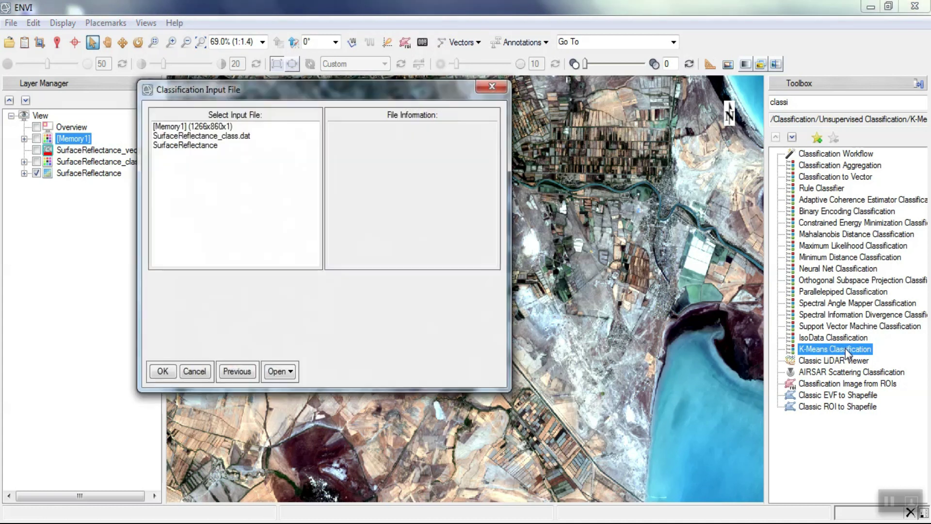
{"action": "left_click", "coordinate": [208, 146]}
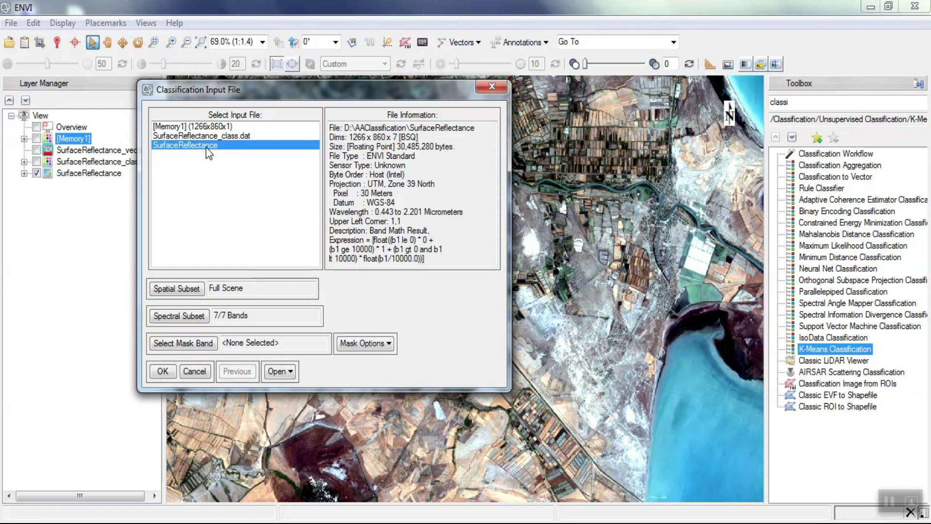
{"action": "left_click", "coordinate": [166, 369]}
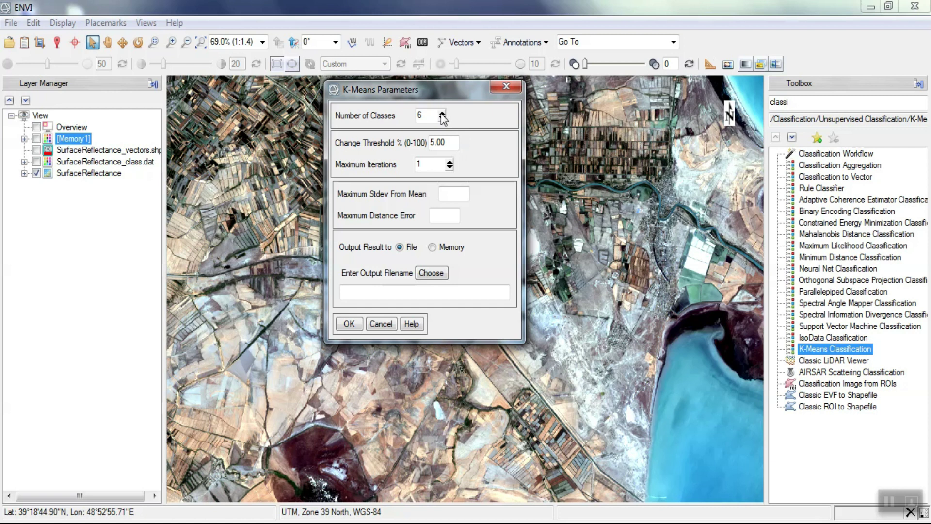
{"action": "left_click", "coordinate": [432, 247]}
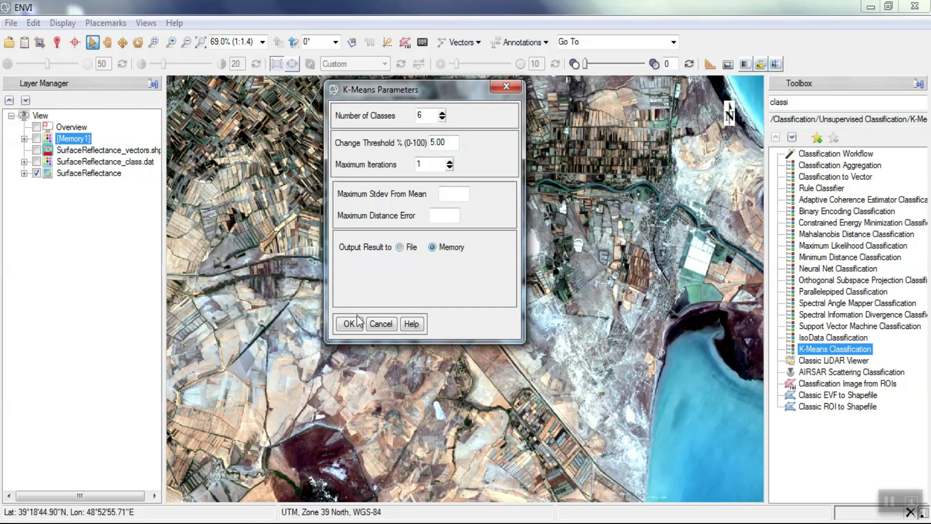
{"action": "left_click", "coordinate": [349, 324]}
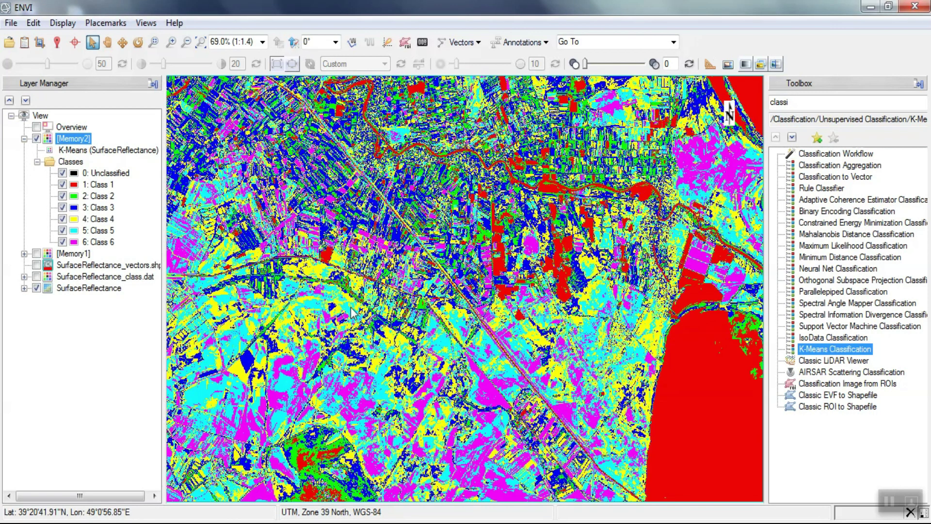
Step: Compare the in-memory K-Means result with the SurfaceReflectance image by toggling its visibility, leaving it visible with its class list collapsed
{"action": "left_click", "coordinate": [38, 139]}
{"action": "left_click", "coordinate": [38, 139]}
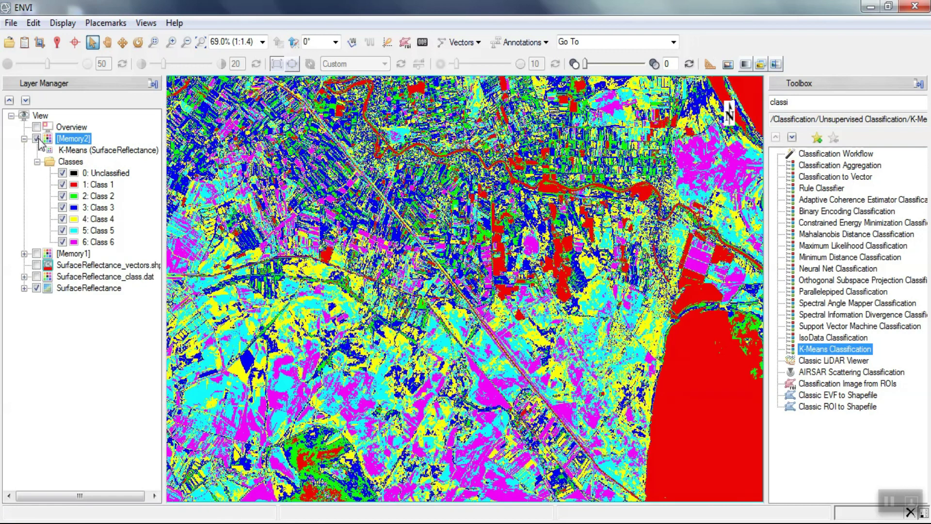
{"action": "left_click", "coordinate": [37, 139]}
{"action": "left_click", "coordinate": [38, 140]}
{"action": "left_click", "coordinate": [39, 140]}
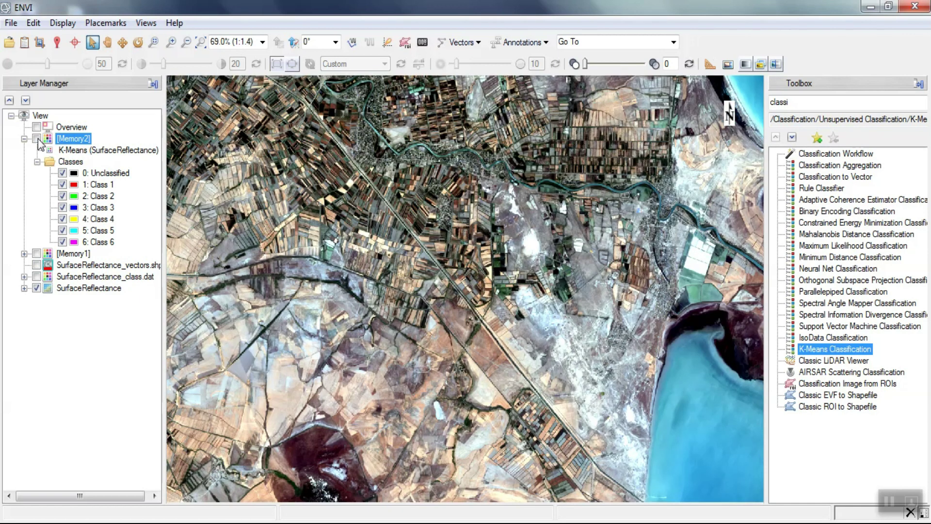
{"action": "left_click", "coordinate": [37, 139]}
{"action": "left_click", "coordinate": [37, 139]}
{"action": "left_click", "coordinate": [37, 139]}
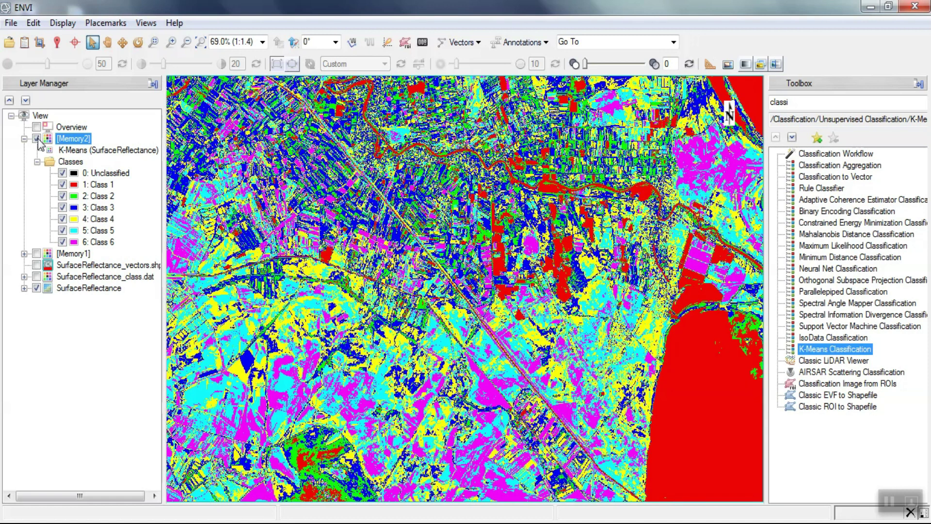
{"action": "left_click", "coordinate": [37, 139]}
{"action": "left_click", "coordinate": [37, 139]}
{"action": "left_click", "coordinate": [23, 139]}
Step: Show the in-memory ISODATA result and SurfaceReflectance_vectors.shp, and compare ISODATA with the K-Means result, leaving both classification results hidden
{"action": "left_click", "coordinate": [37, 161]}
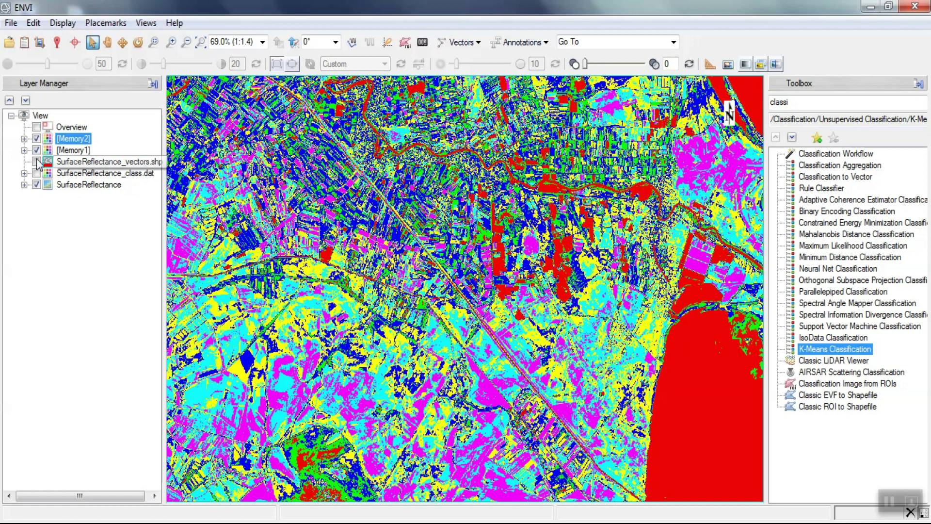
{"action": "left_click", "coordinate": [37, 150]}
{"action": "left_click", "coordinate": [37, 139]}
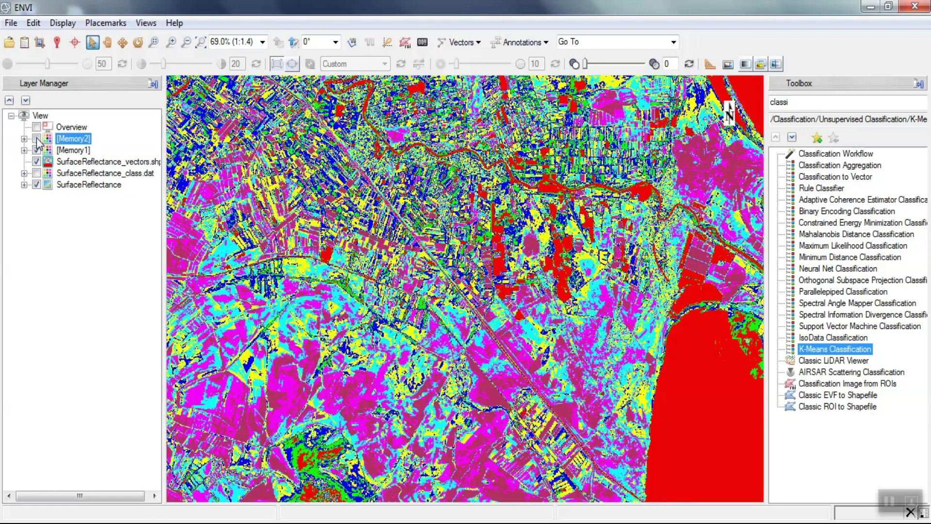
{"action": "left_click", "coordinate": [38, 139]}
{"action": "left_click", "coordinate": [38, 139]}
{"action": "left_click", "coordinate": [37, 150]}
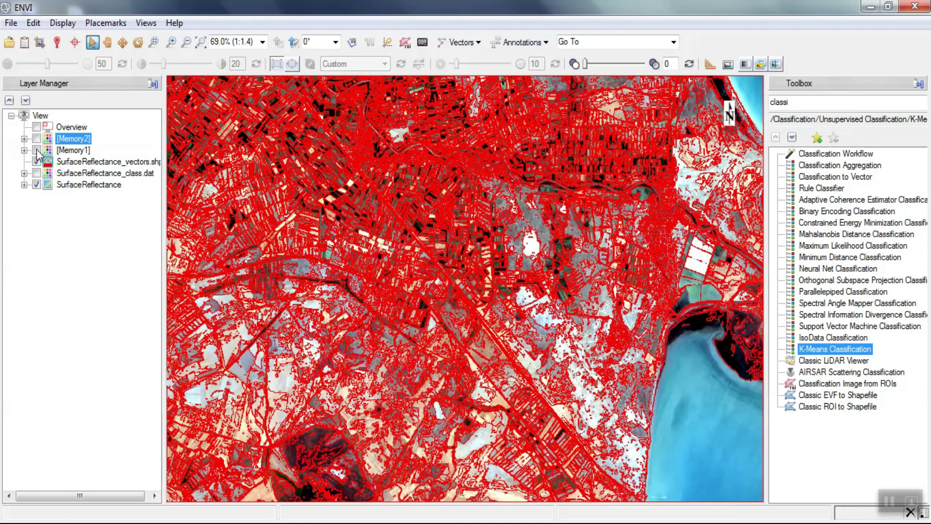
Step: Replace the vector overlay with SurfaceReflectance_class.dat and compare that classification with the in-memory ISODATA result
{"action": "left_click", "coordinate": [37, 162]}
{"action": "left_click", "coordinate": [37, 173]}
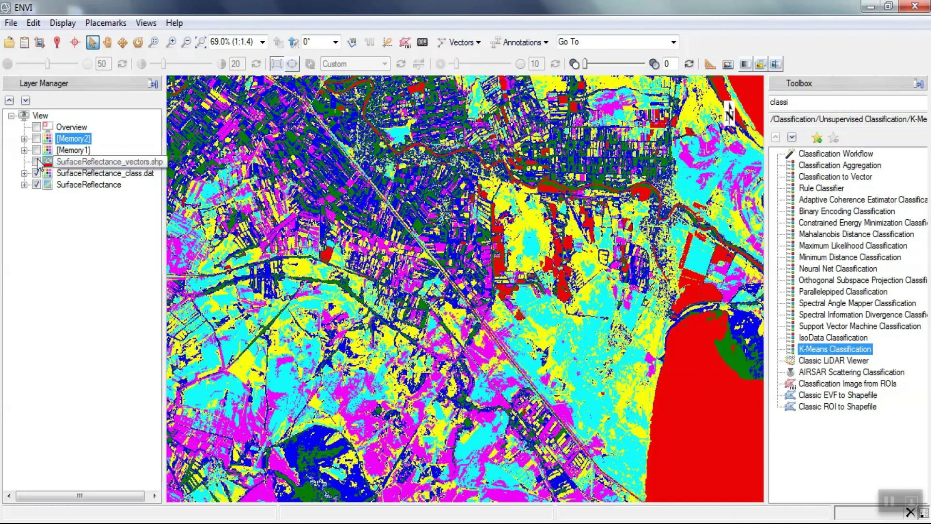
{"action": "left_click", "coordinate": [37, 150]}
{"action": "left_click", "coordinate": [37, 150]}
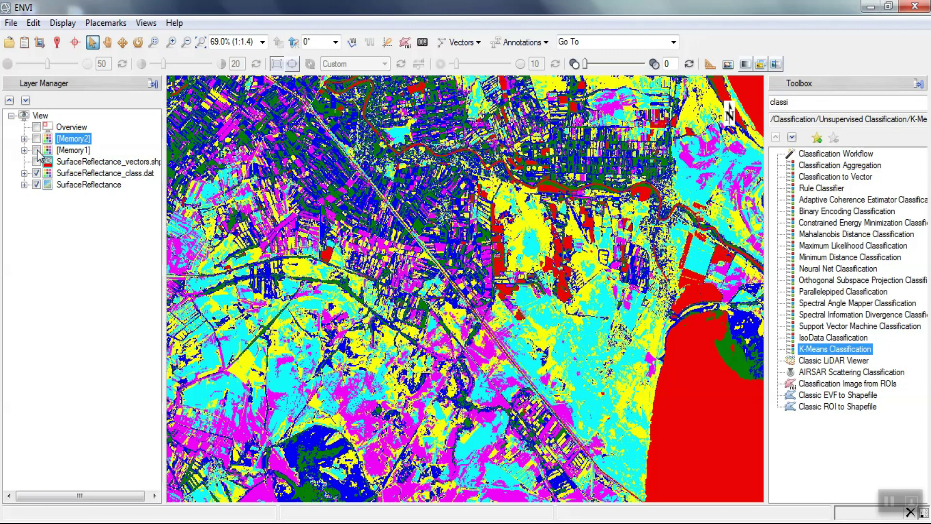
{"action": "left_click", "coordinate": [37, 150]}
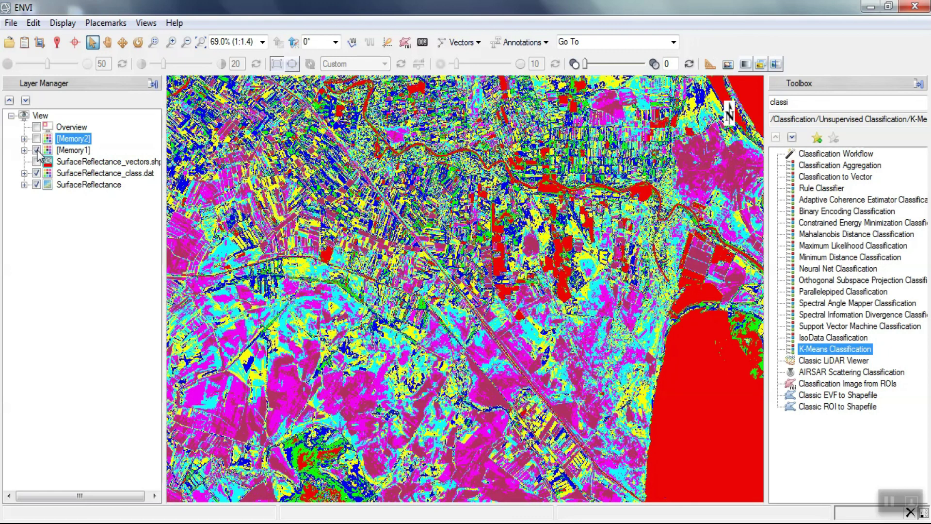
{"action": "left_click", "coordinate": [36, 151]}
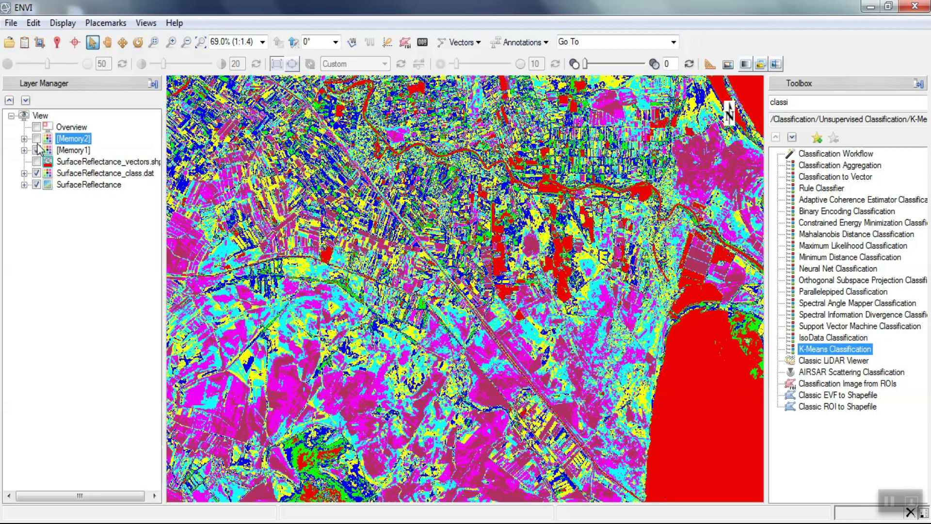
{"action": "left_click", "coordinate": [38, 150]}
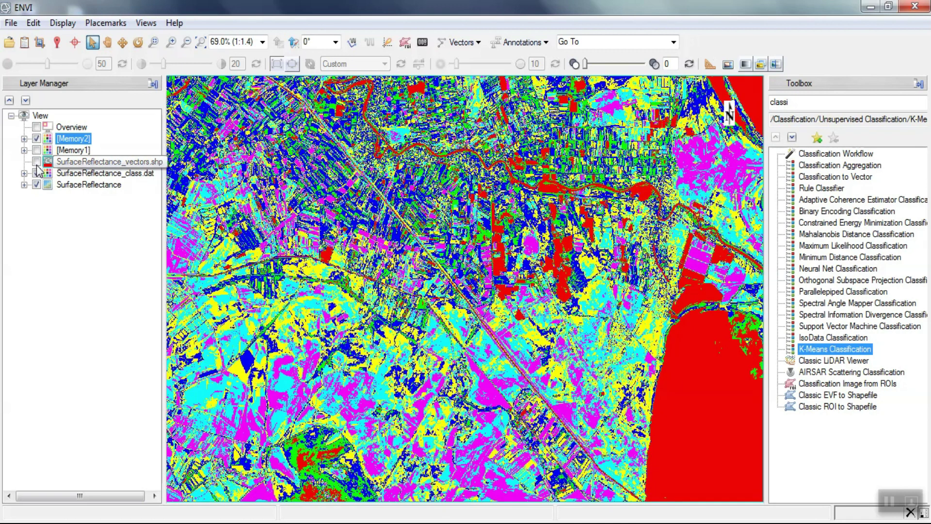
Step: Compare the in-memory K-Means result with SurfaceReflectance_class.dat, leaving both in-memory results hidden
{"action": "left_click", "coordinate": [39, 146]}
{"action": "left_click", "coordinate": [39, 140]}
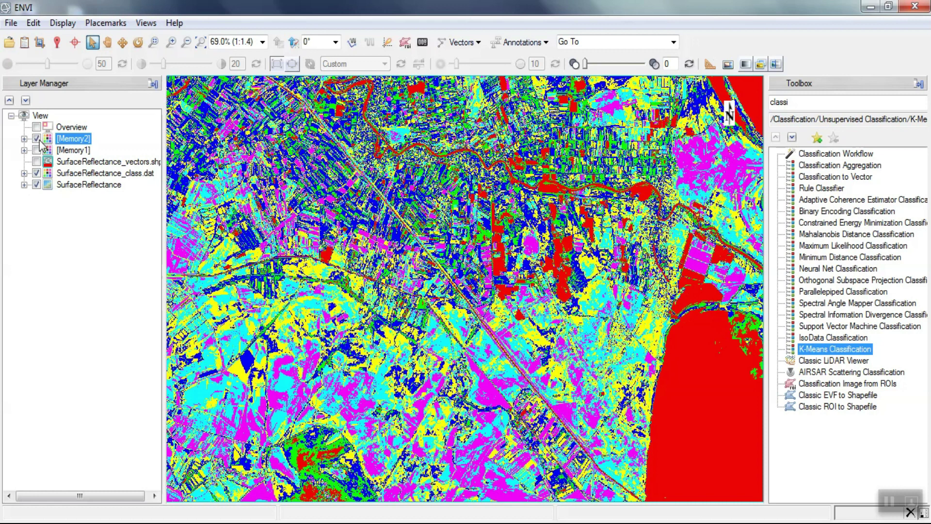
{"action": "left_click", "coordinate": [39, 140]}
{"action": "left_click", "coordinate": [37, 140]}
{"action": "left_click", "coordinate": [37, 139]}
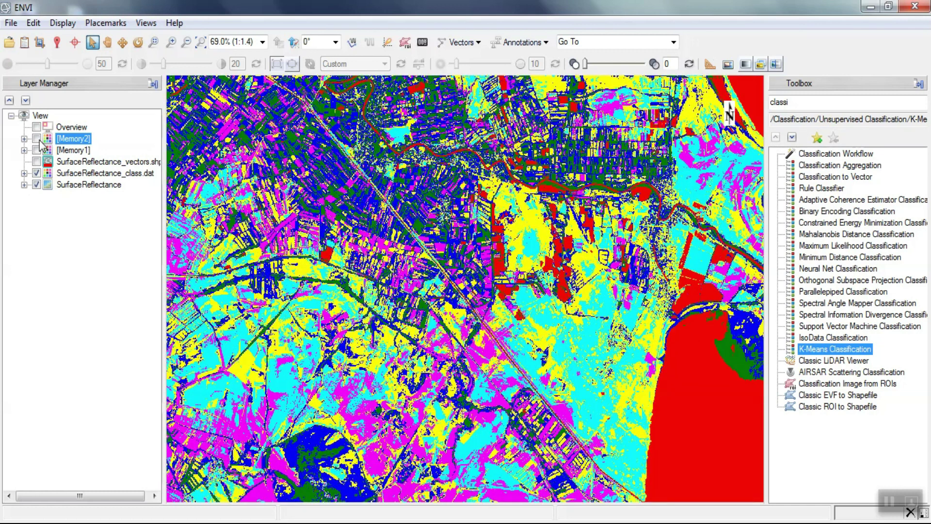
Step: Compare the SurfaceReflectance_class.dat classification with the SurfaceReflectance image by toggling the classification layer
{"action": "left_click", "coordinate": [37, 174]}
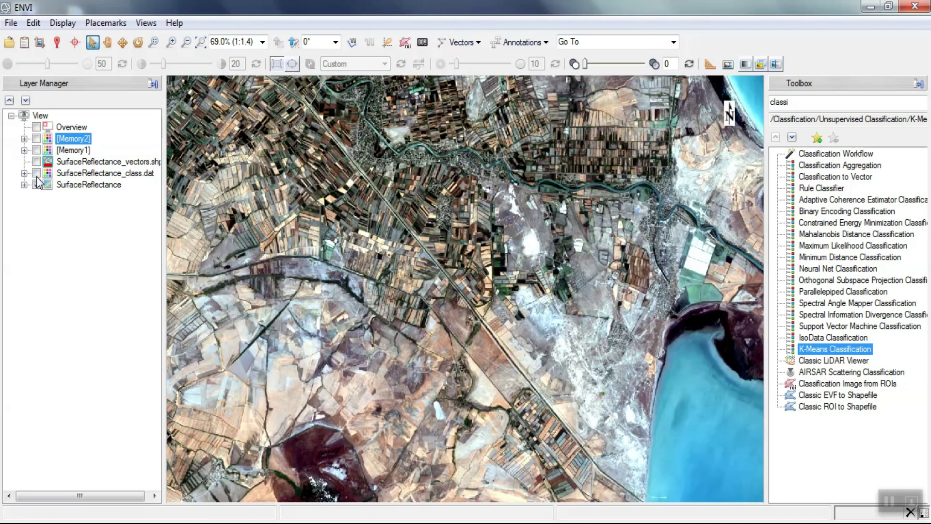
{"action": "left_click", "coordinate": [38, 175]}
{"action": "left_click", "coordinate": [37, 175]}
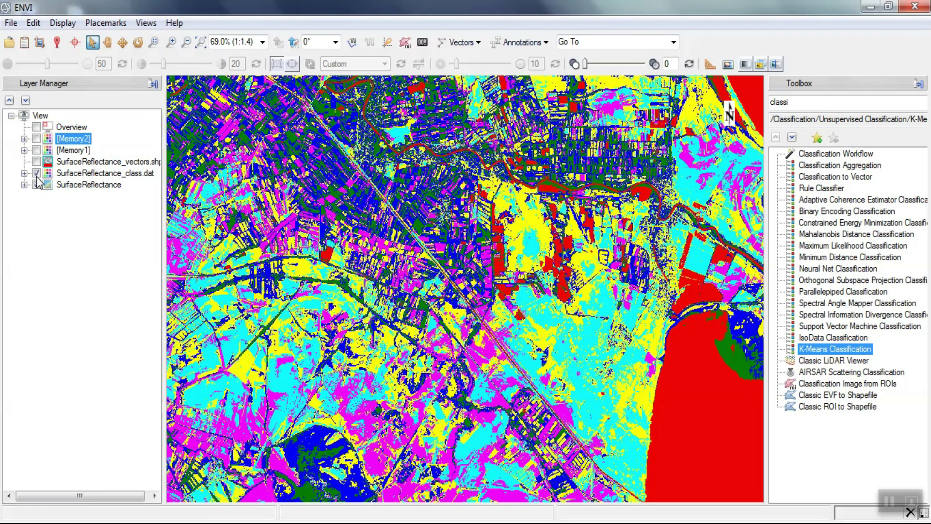
{"action": "left_click", "coordinate": [37, 176]}
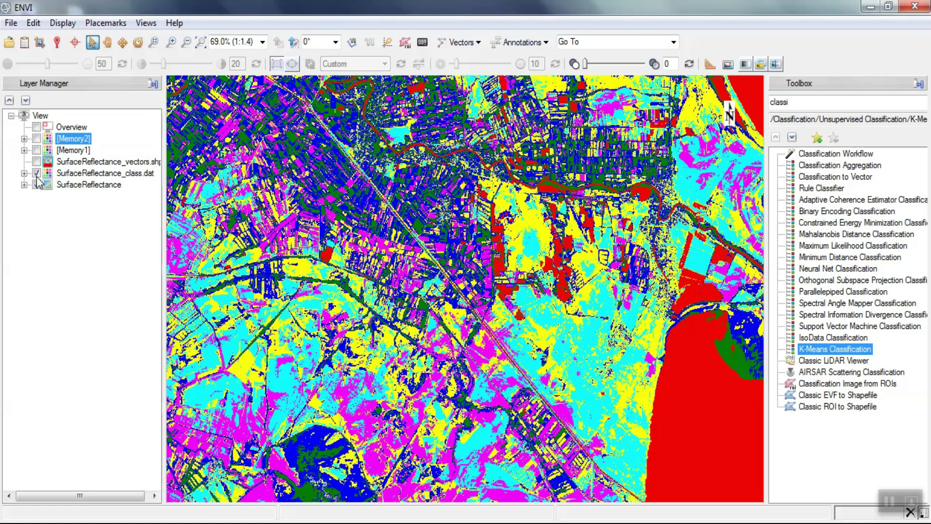